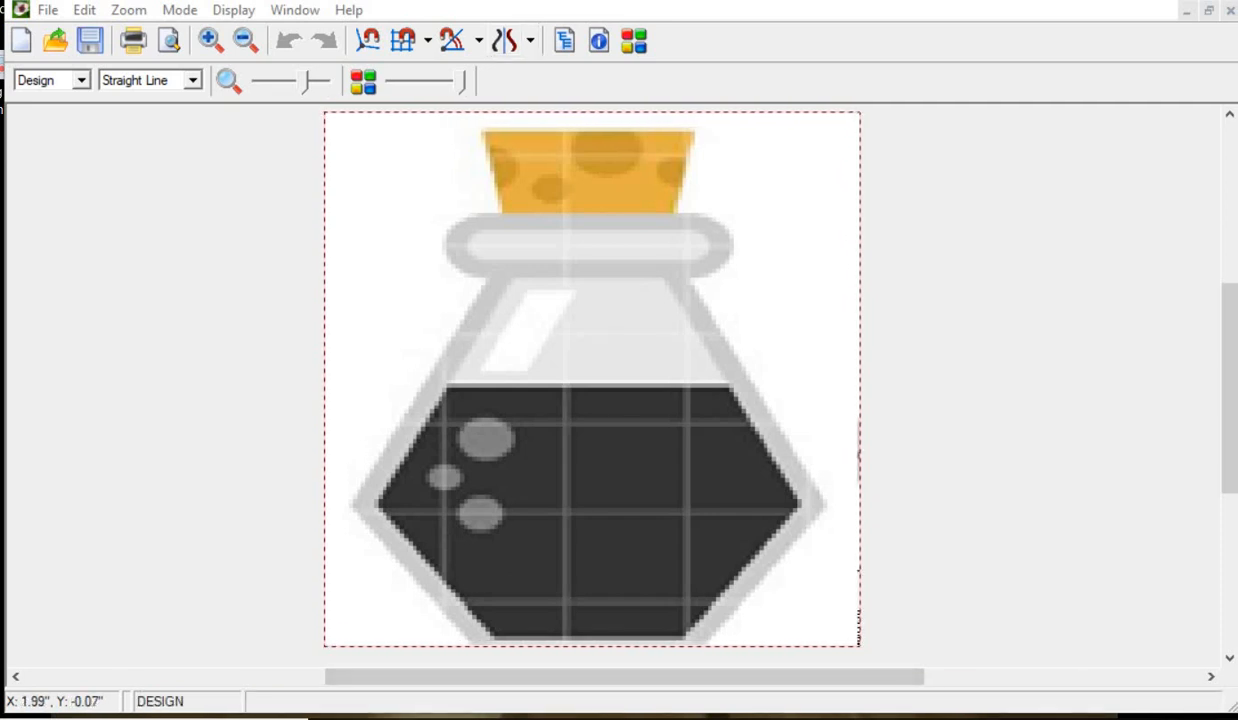
Step: Turn on Mirror Left/Right symmetry and set its center point's X to 2.45 in
{"action": "left_click", "coordinate": [531, 46]}
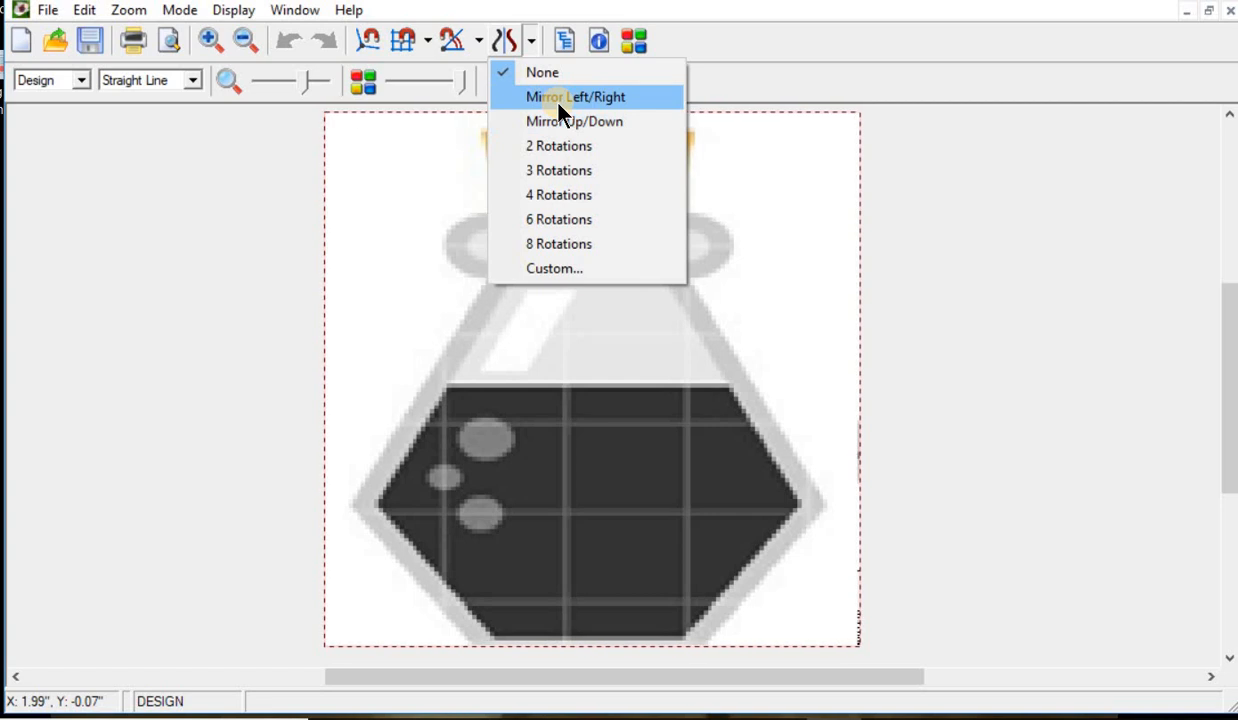
{"action": "left_click", "coordinate": [558, 101]}
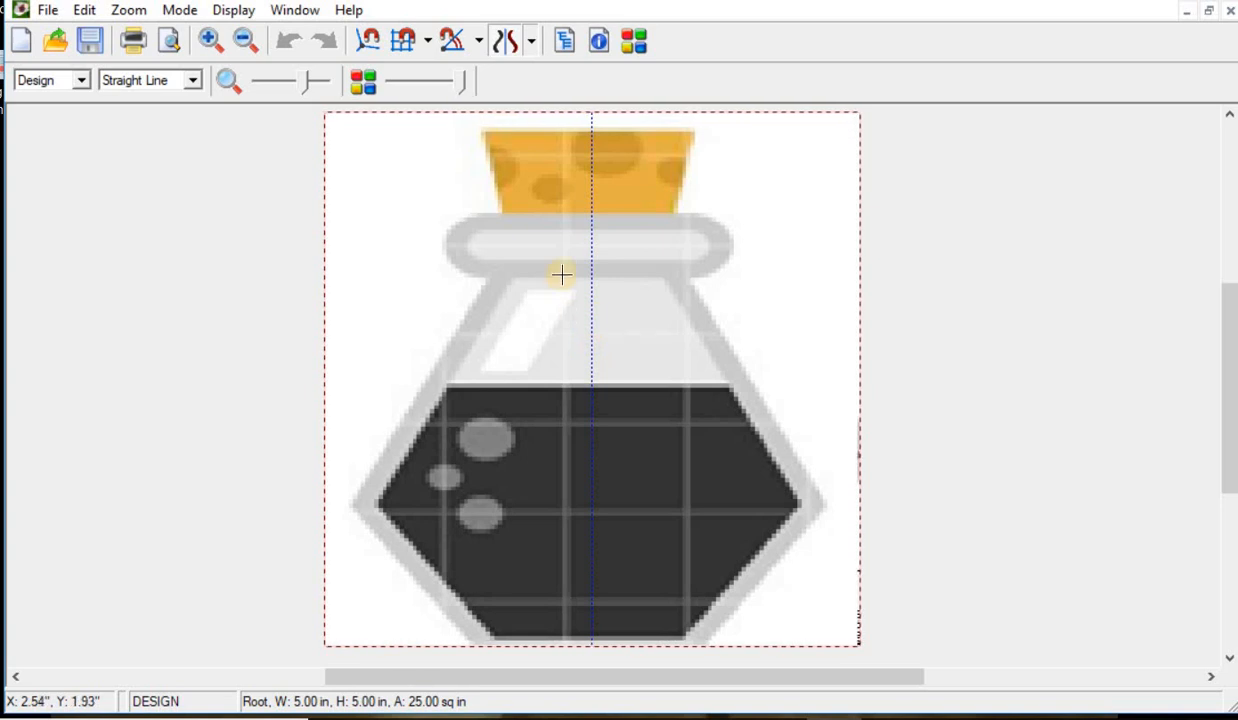
{"action": "left_click", "coordinate": [531, 42]}
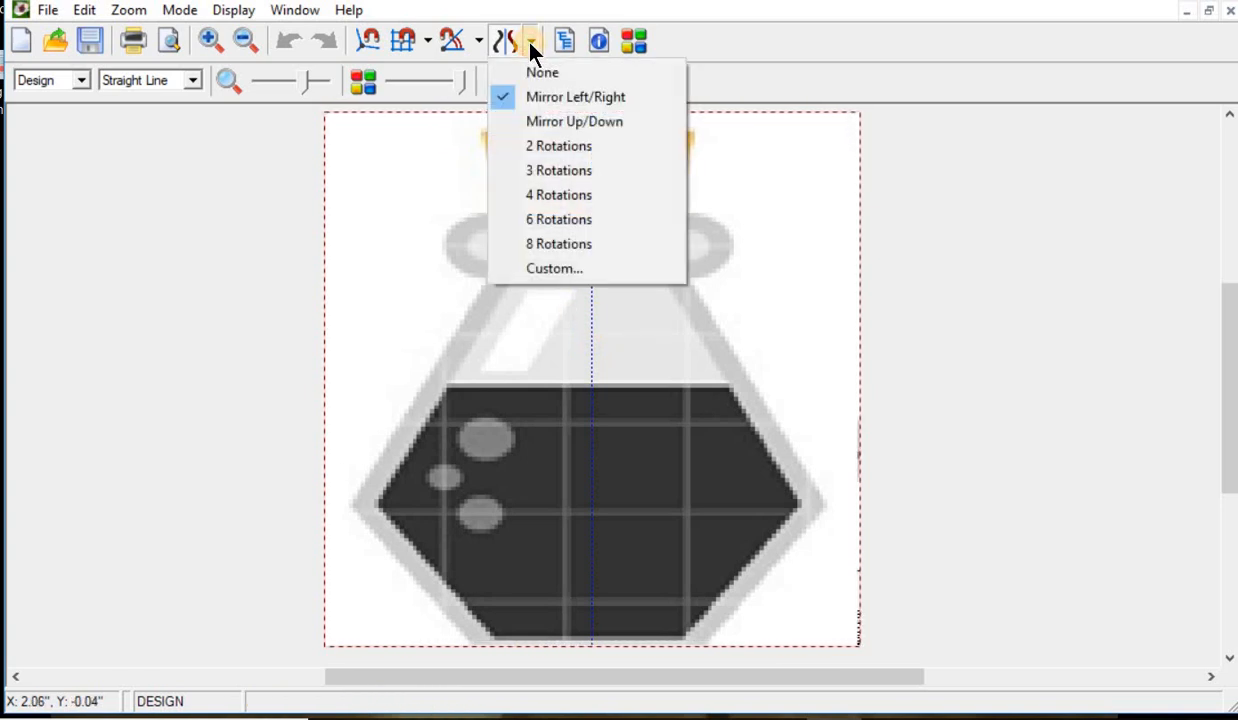
{"action": "left_click", "coordinate": [549, 270]}
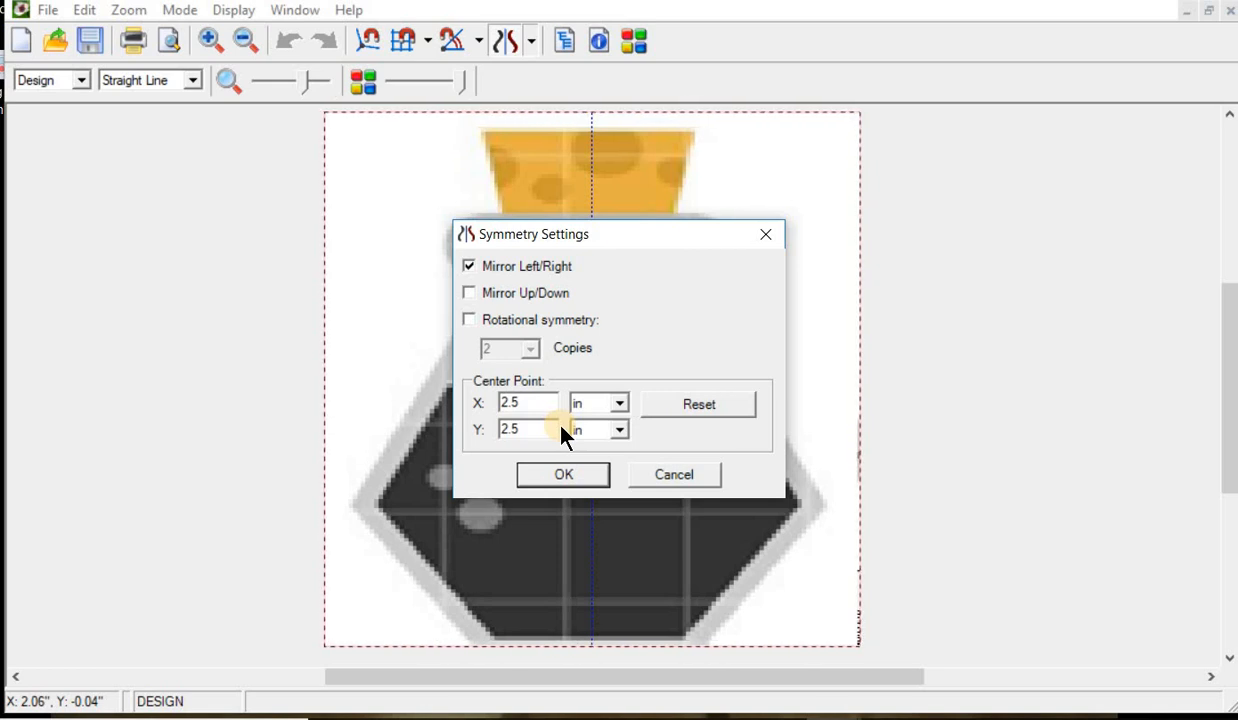
{"action": "left_click", "coordinate": [620, 404]}
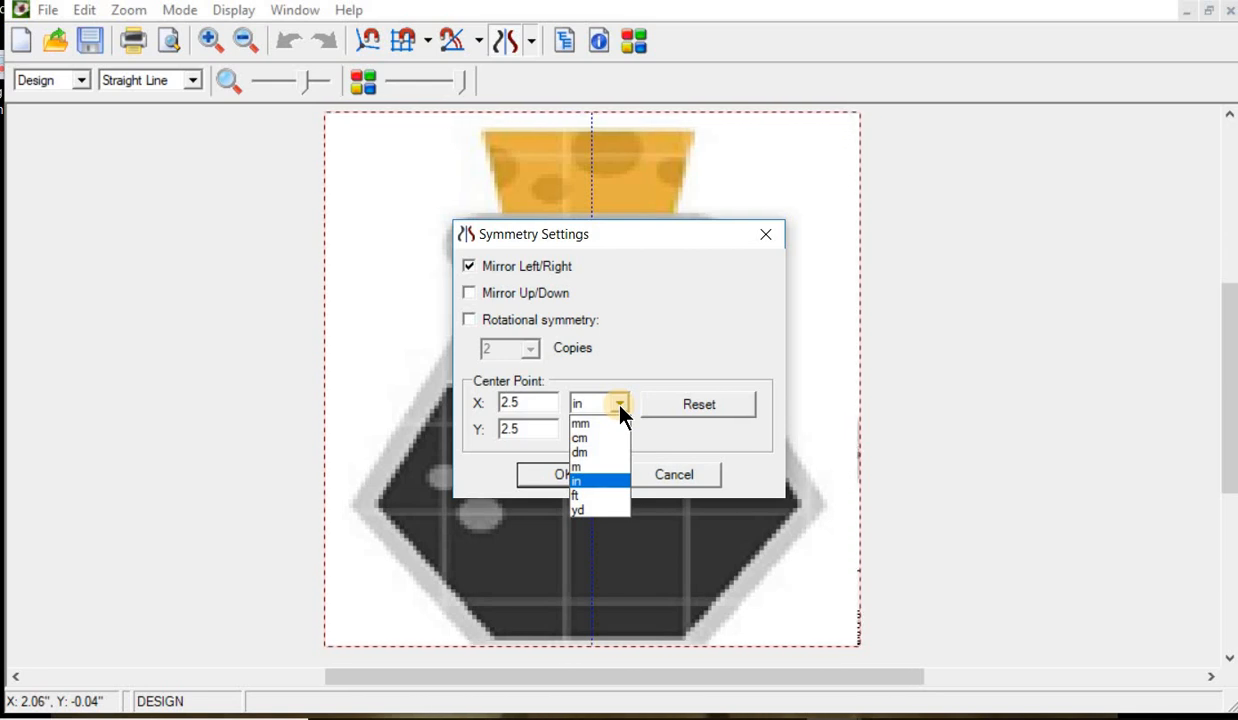
{"action": "left_click", "coordinate": [620, 405]}
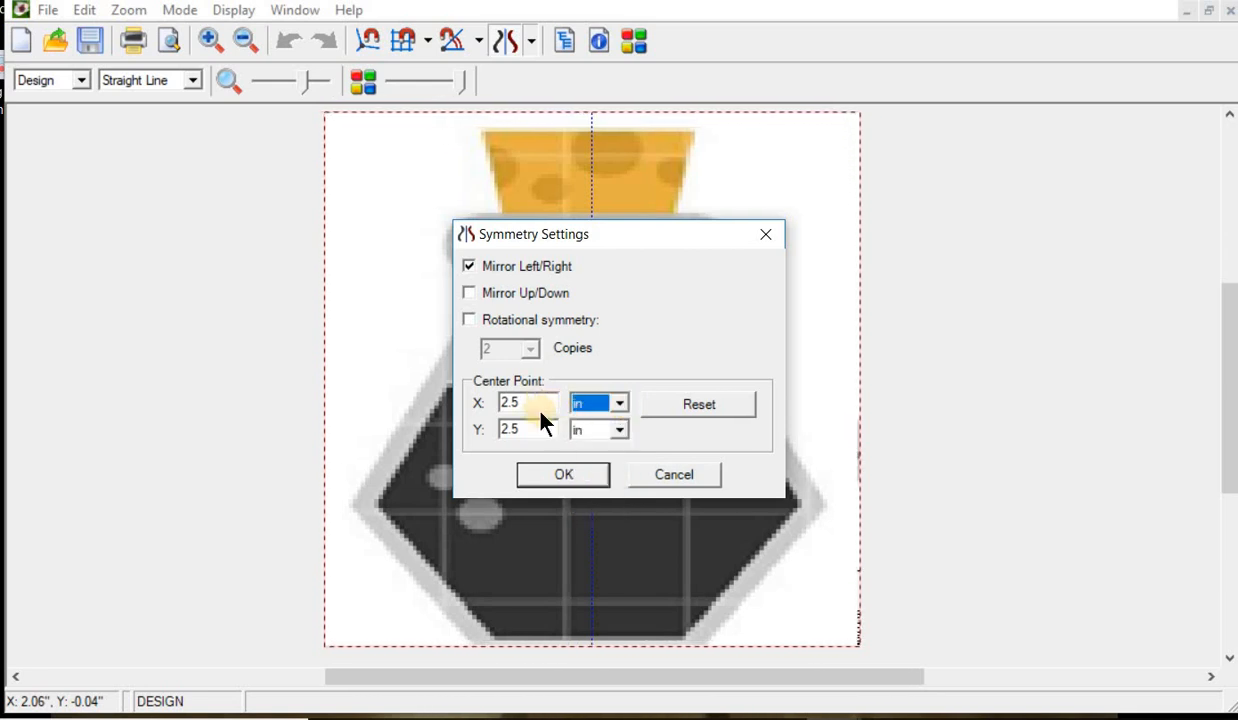
{"action": "left_click_drag", "start_coordinate": [620, 246], "coordinate": [831, 222]}
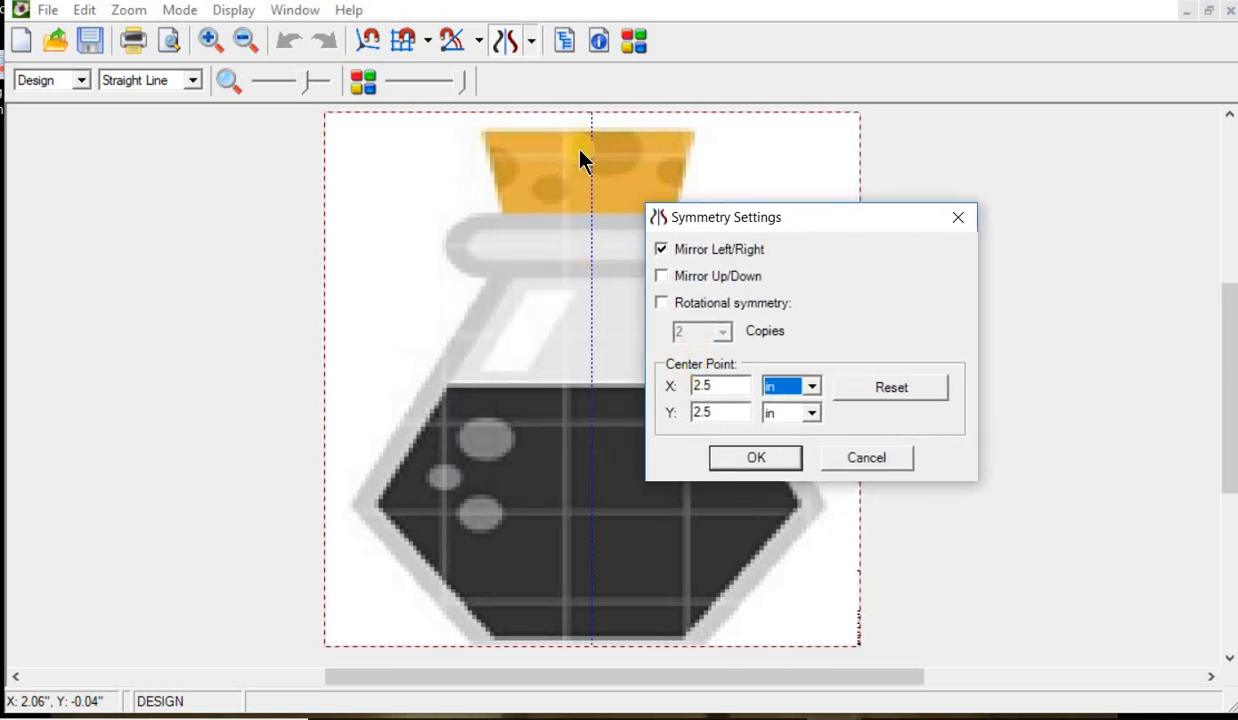
{"action": "left_click", "coordinate": [731, 387]}
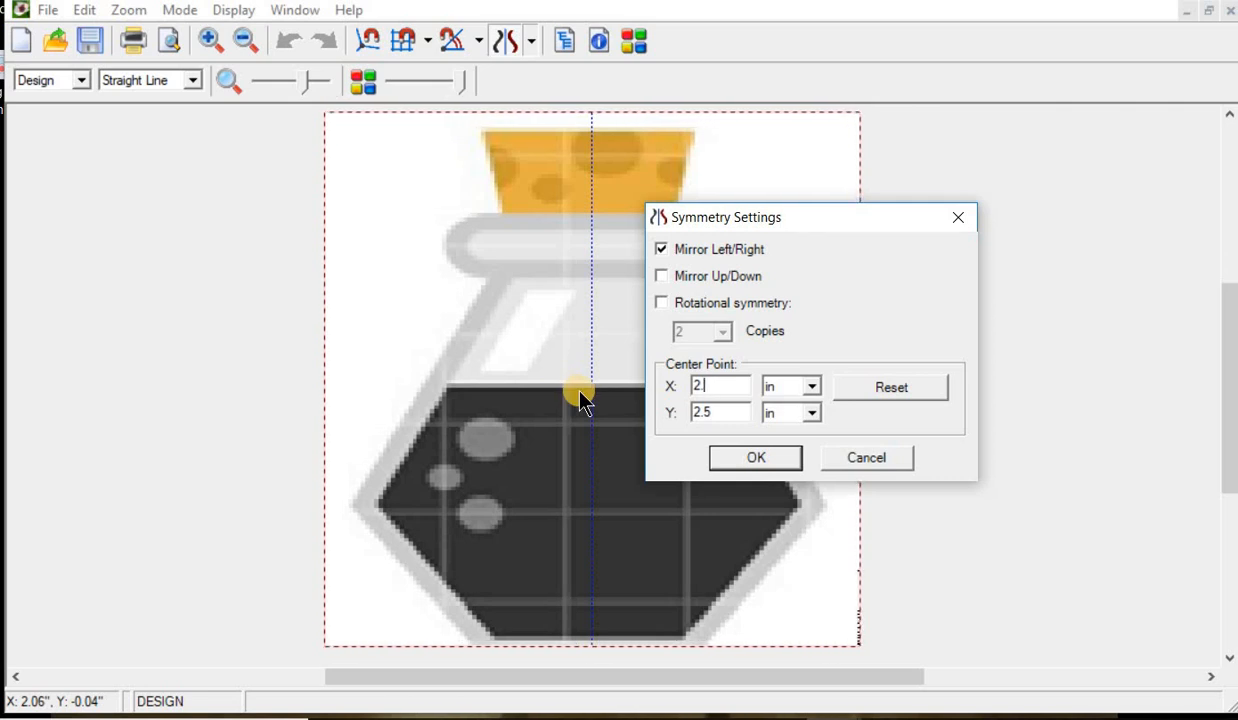
{"action": "type", "text": ".45"}
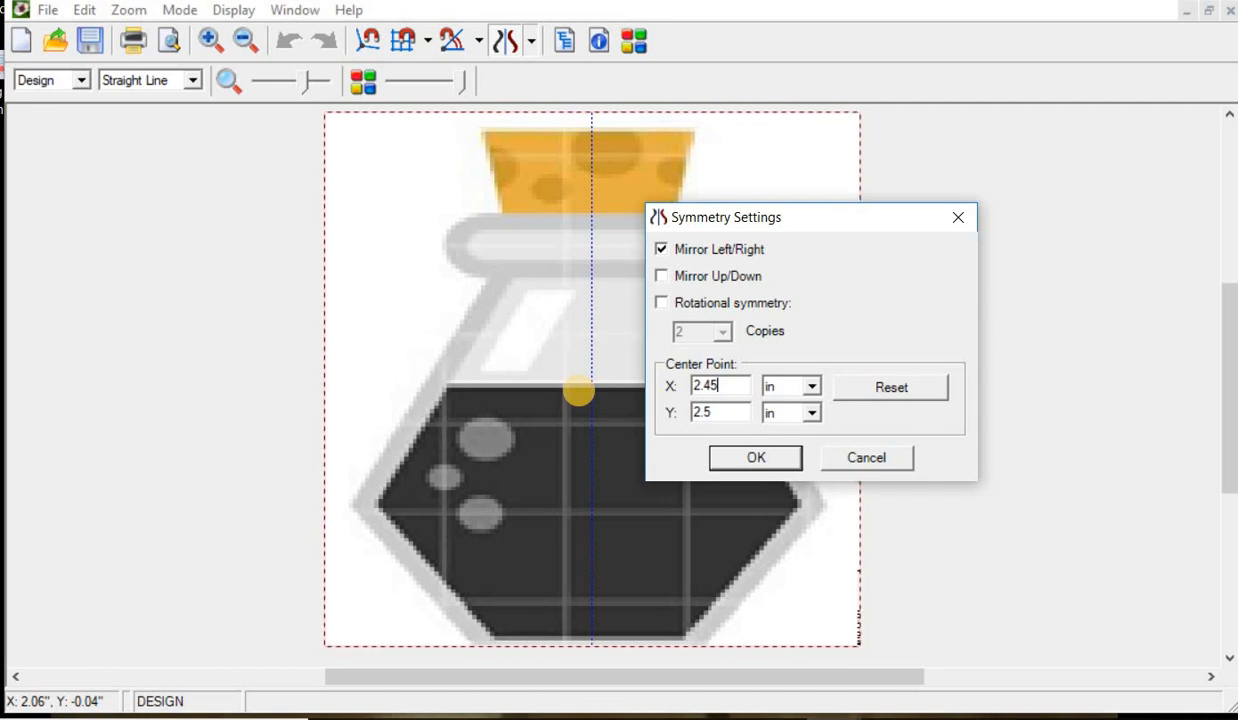
{"action": "left_click", "coordinate": [757, 458]}
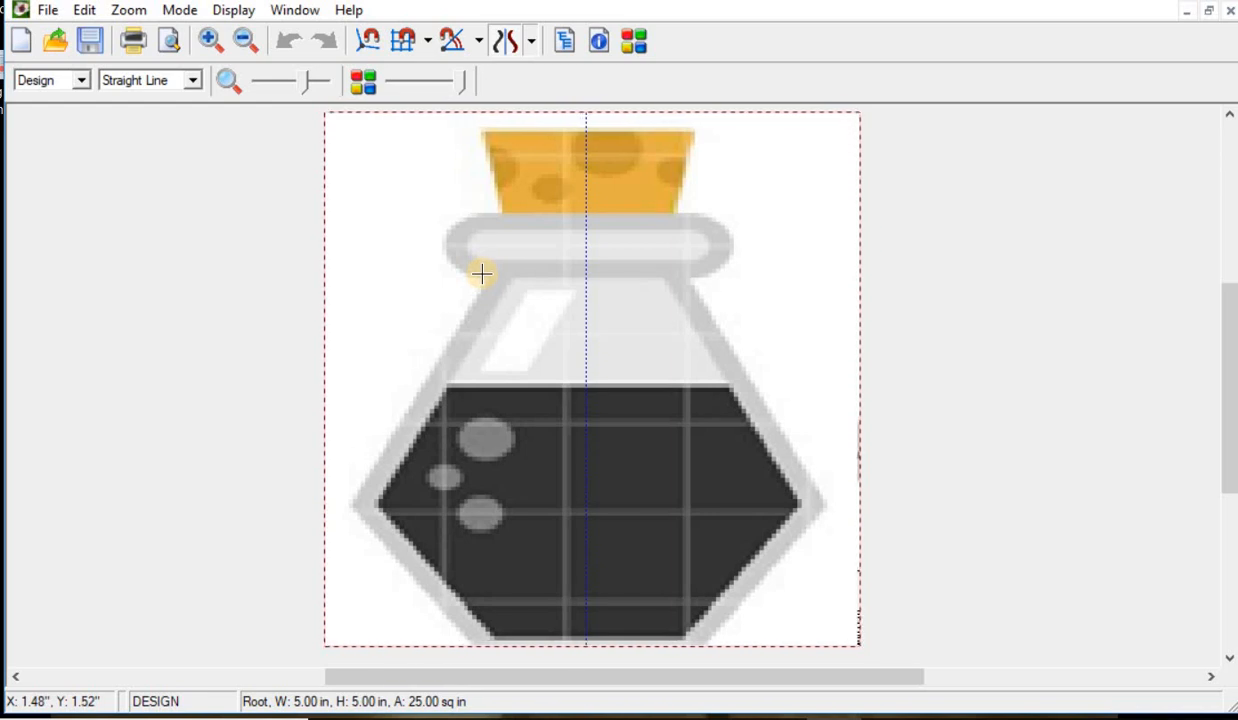
Step: Without symmetry, draw straight horizontal lines across the block at the bottle rim's lower edge, the rim's upper edge and the cork's top
{"action": "left_click_drag", "start_coordinate": [481, 273], "coordinate": [572, 271]}
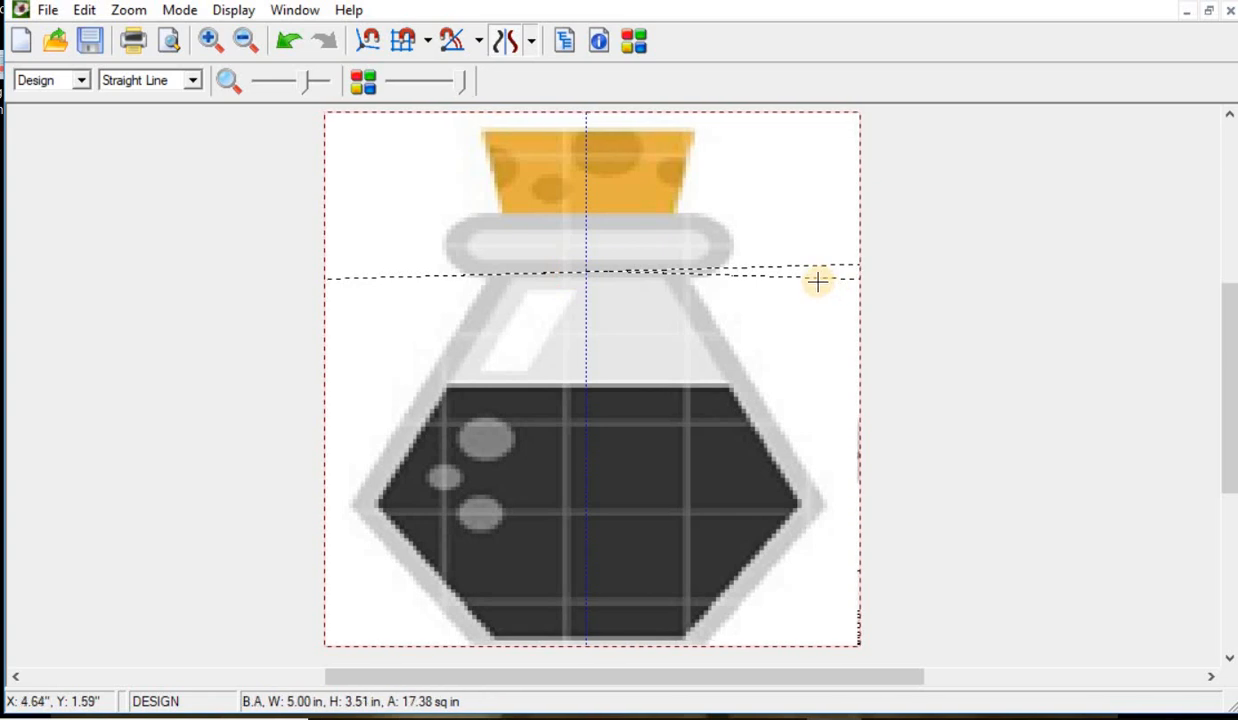
{"action": "key", "text": "ctrl+z"}
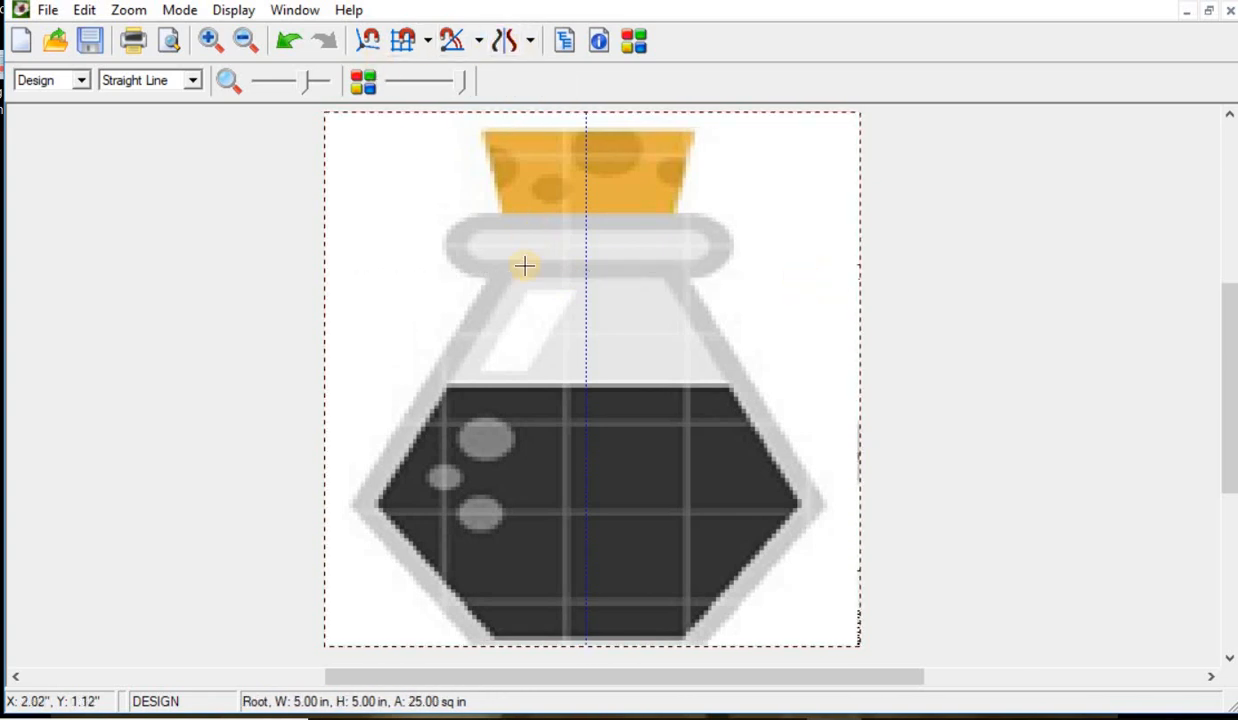
{"action": "left_click", "coordinate": [481, 274]}
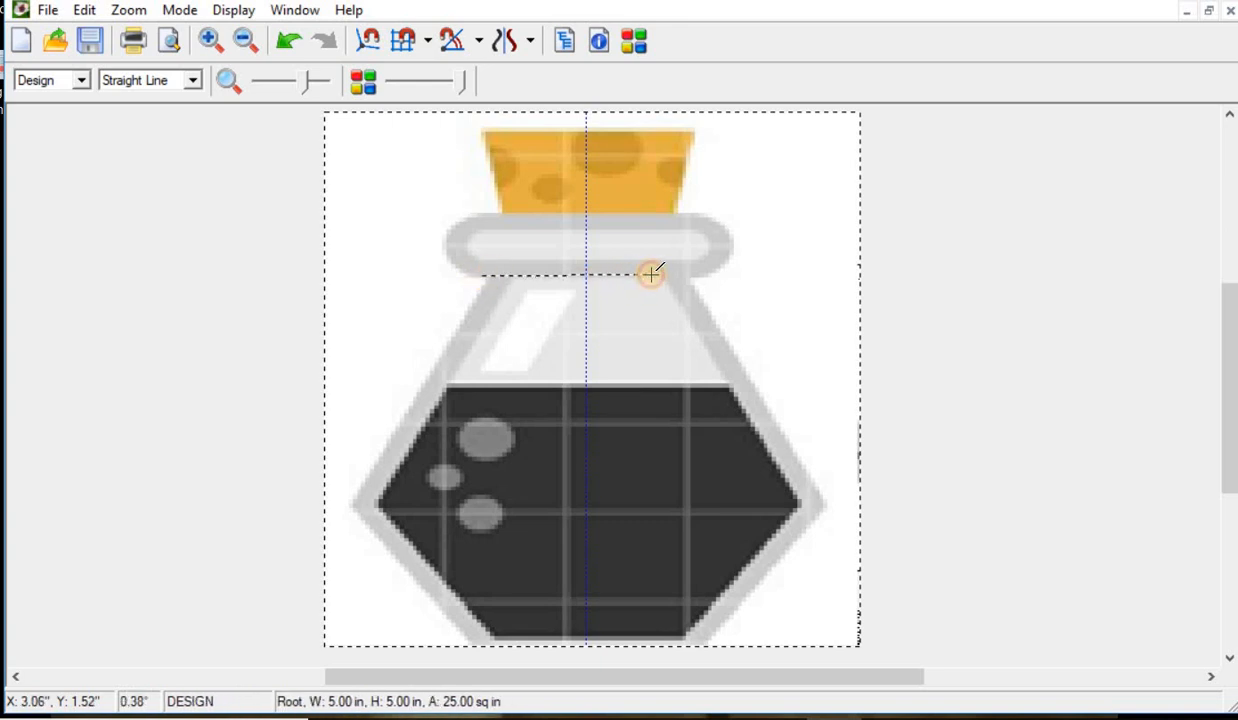
{"action": "left_click", "coordinate": [651, 274]}
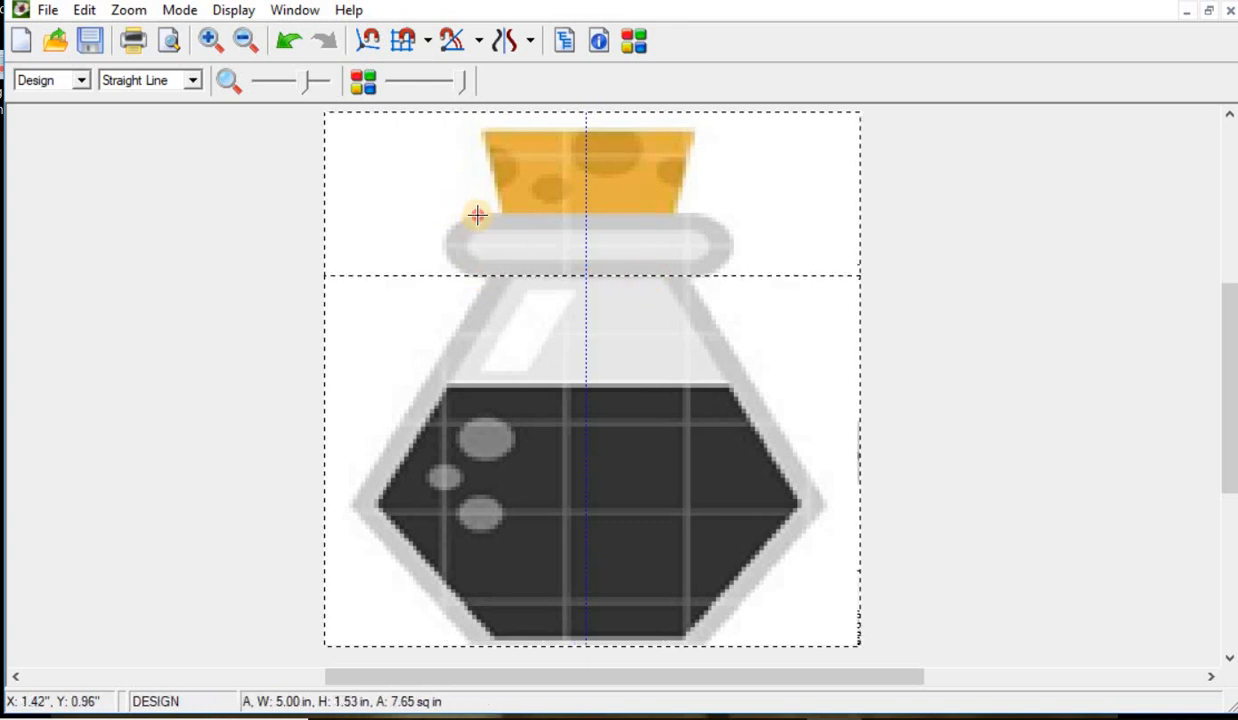
{"action": "left_click", "coordinate": [476, 214]}
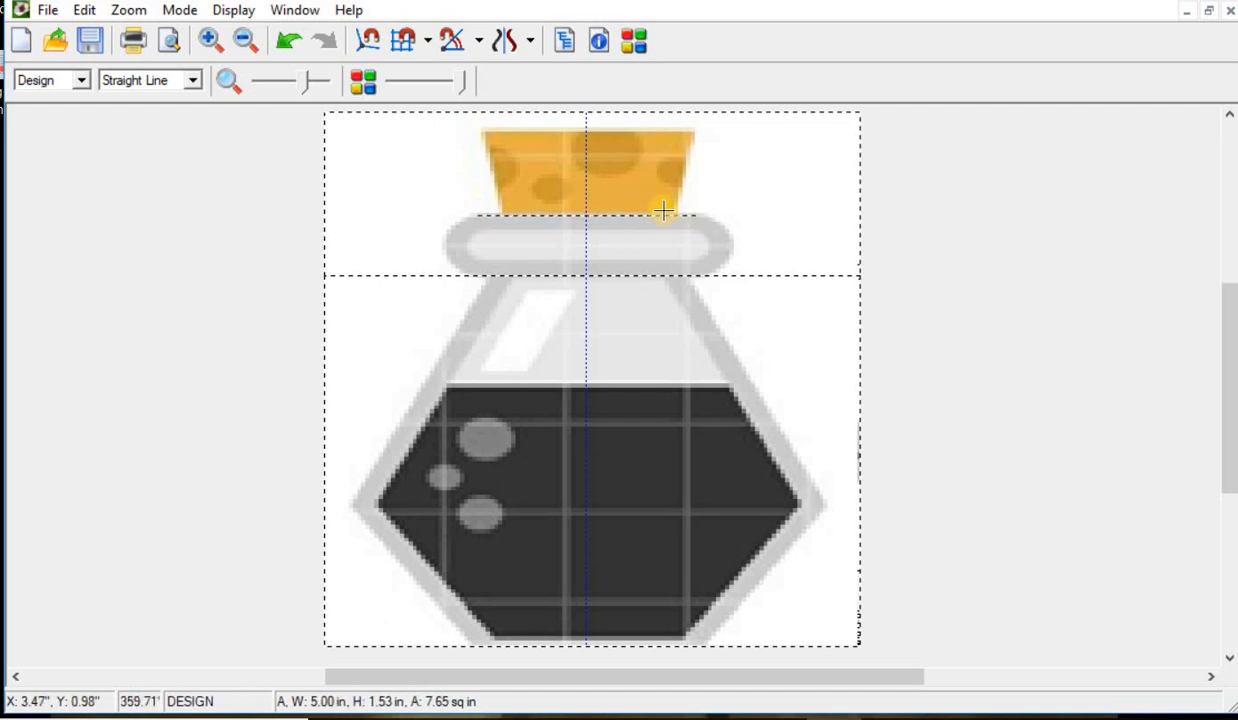
{"action": "left_click", "coordinate": [694, 214]}
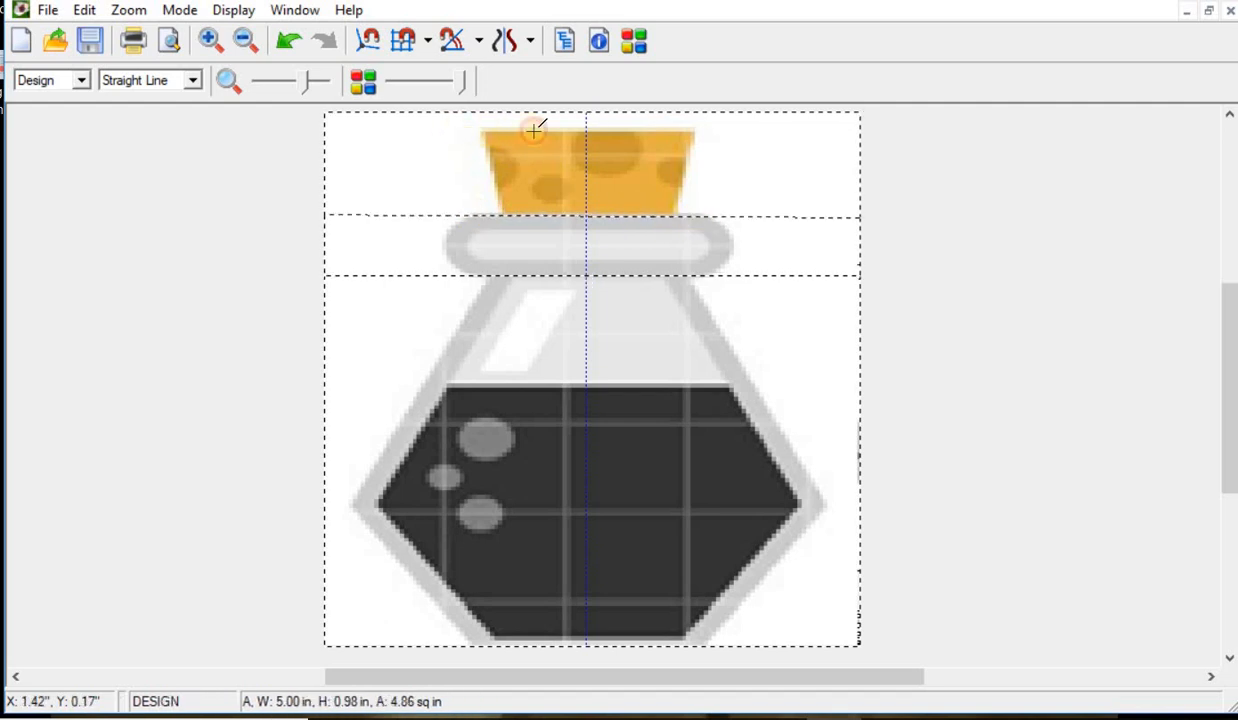
{"action": "left_click", "coordinate": [476, 131]}
{"action": "left_click", "coordinate": [723, 132]}
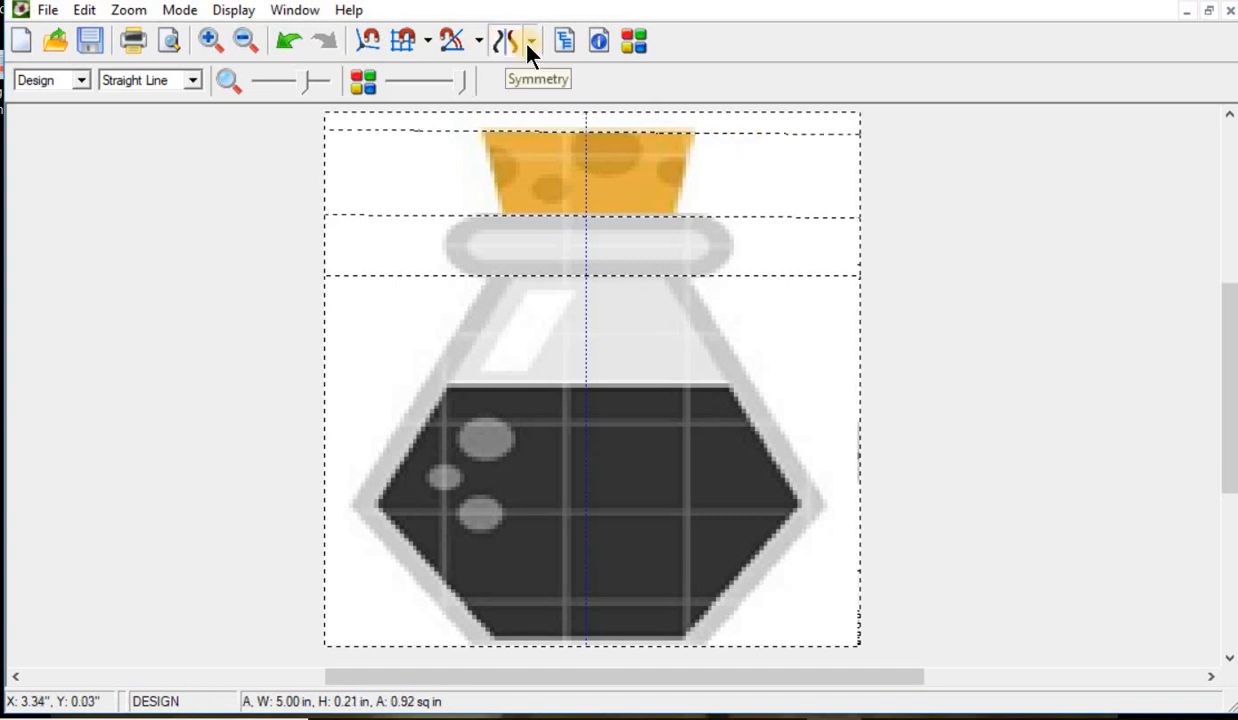
Step: Re-enable left/right mirror symmetry with center X 2.45 in and trace the bottle body's upper and lower slanted sides with straight lines
{"action": "left_click", "coordinate": [531, 42]}
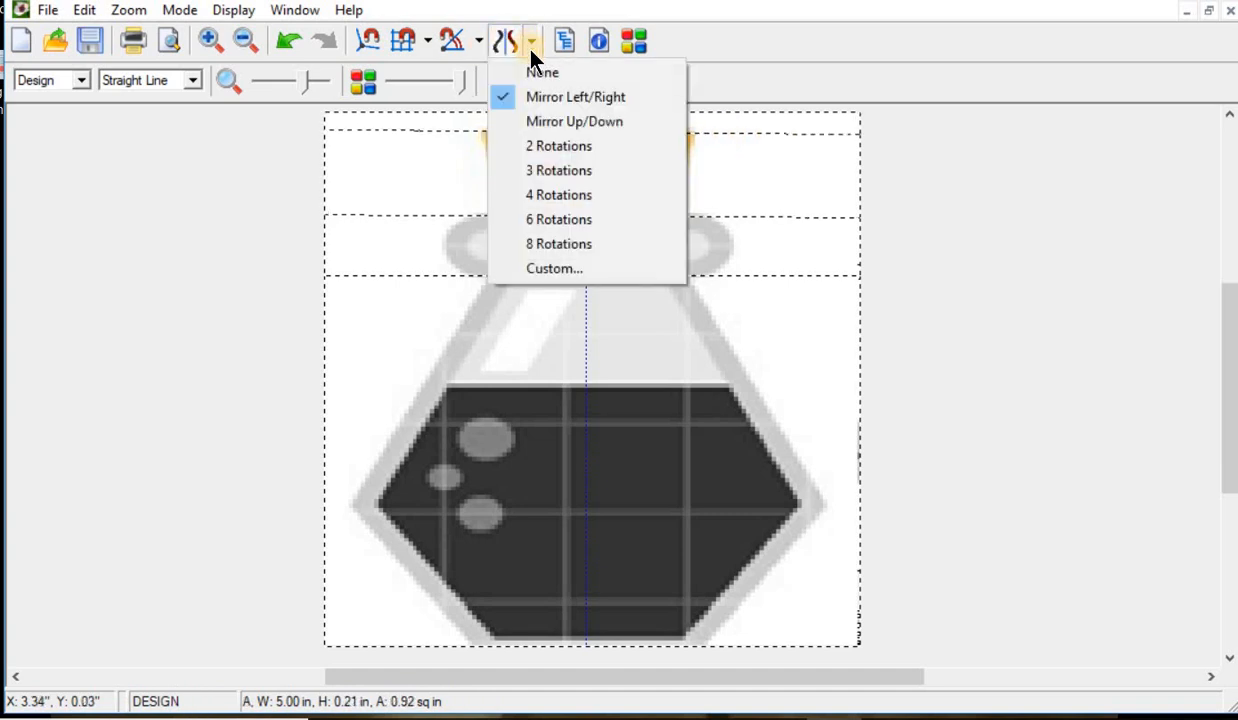
{"action": "left_click", "coordinate": [562, 270]}
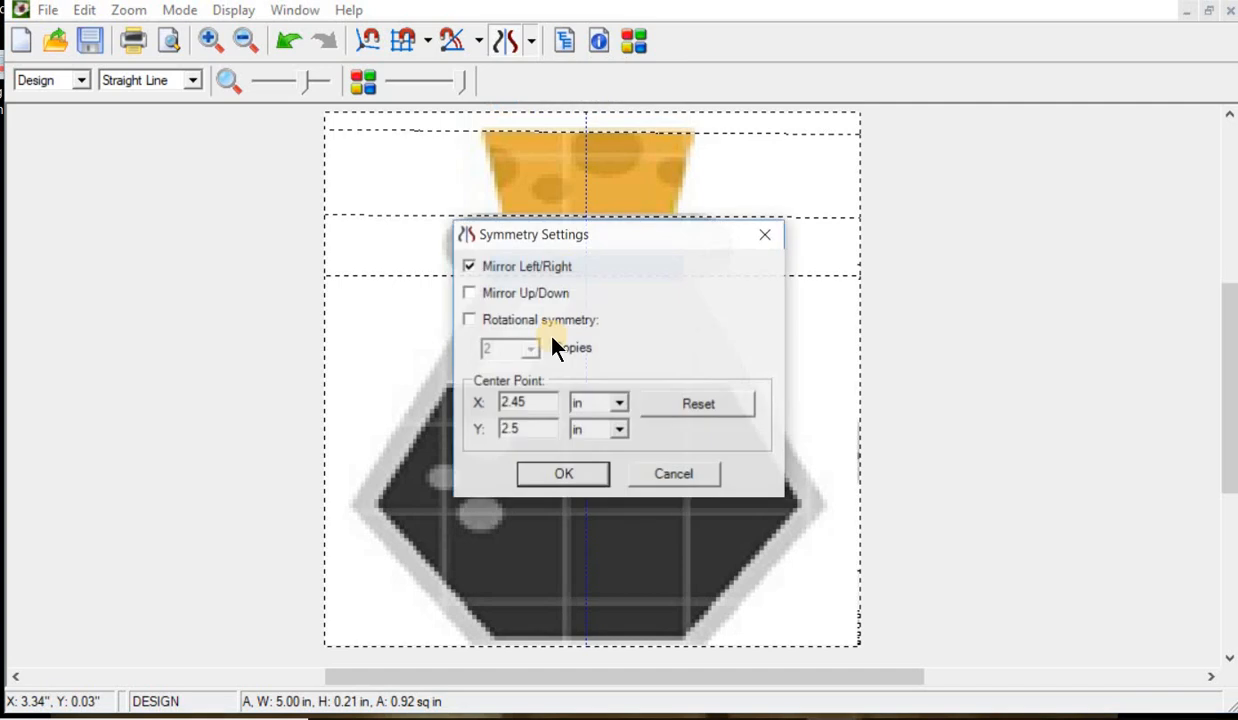
{"action": "left_click", "coordinate": [562, 476]}
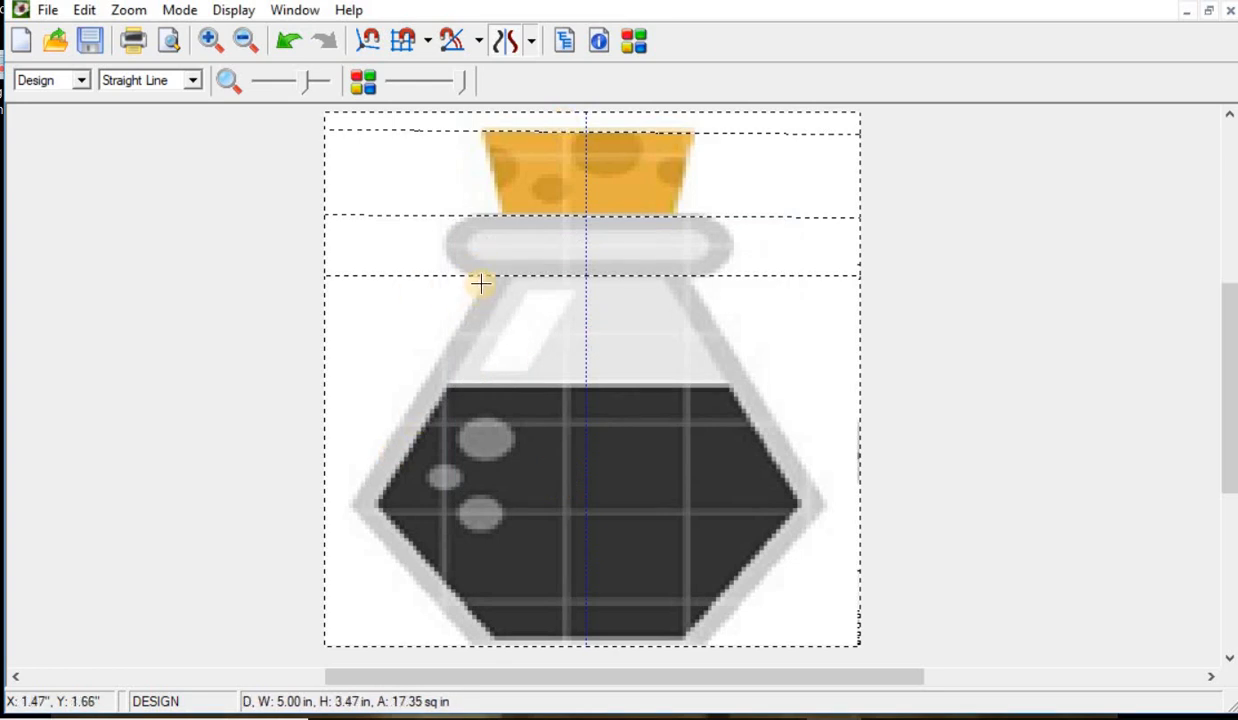
{"action": "left_click", "coordinate": [485, 278]}
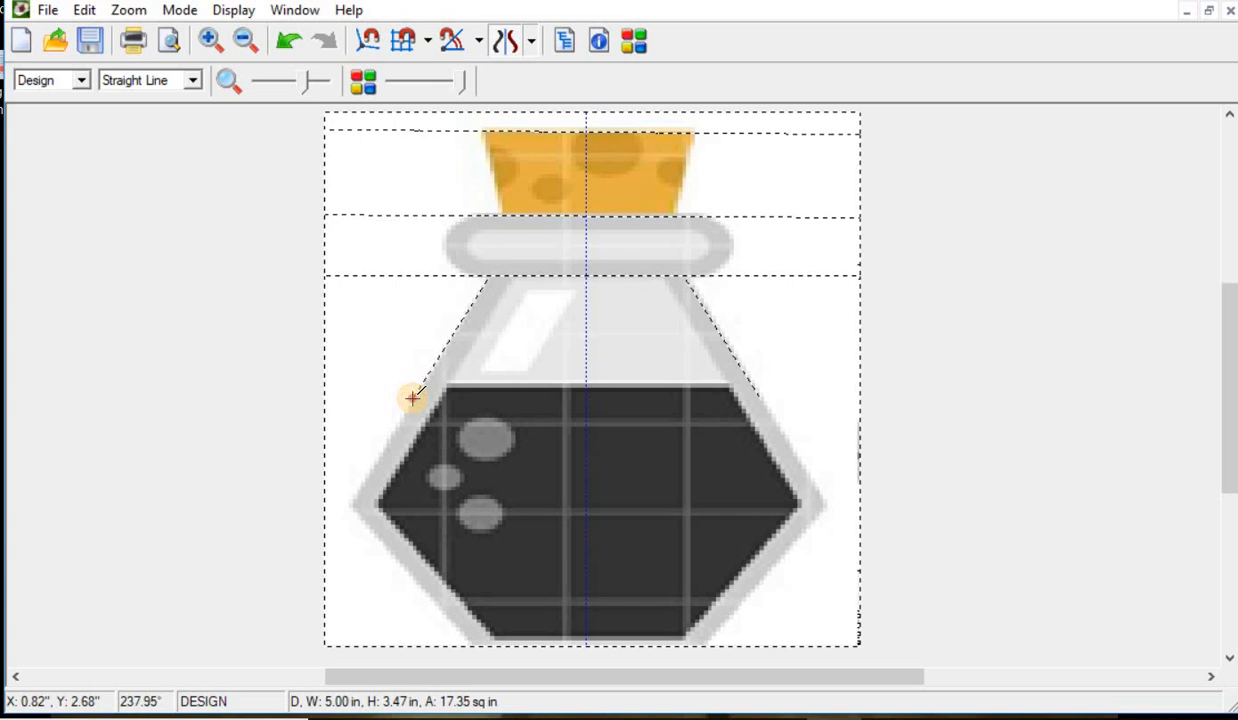
{"action": "left_click", "coordinate": [413, 398]}
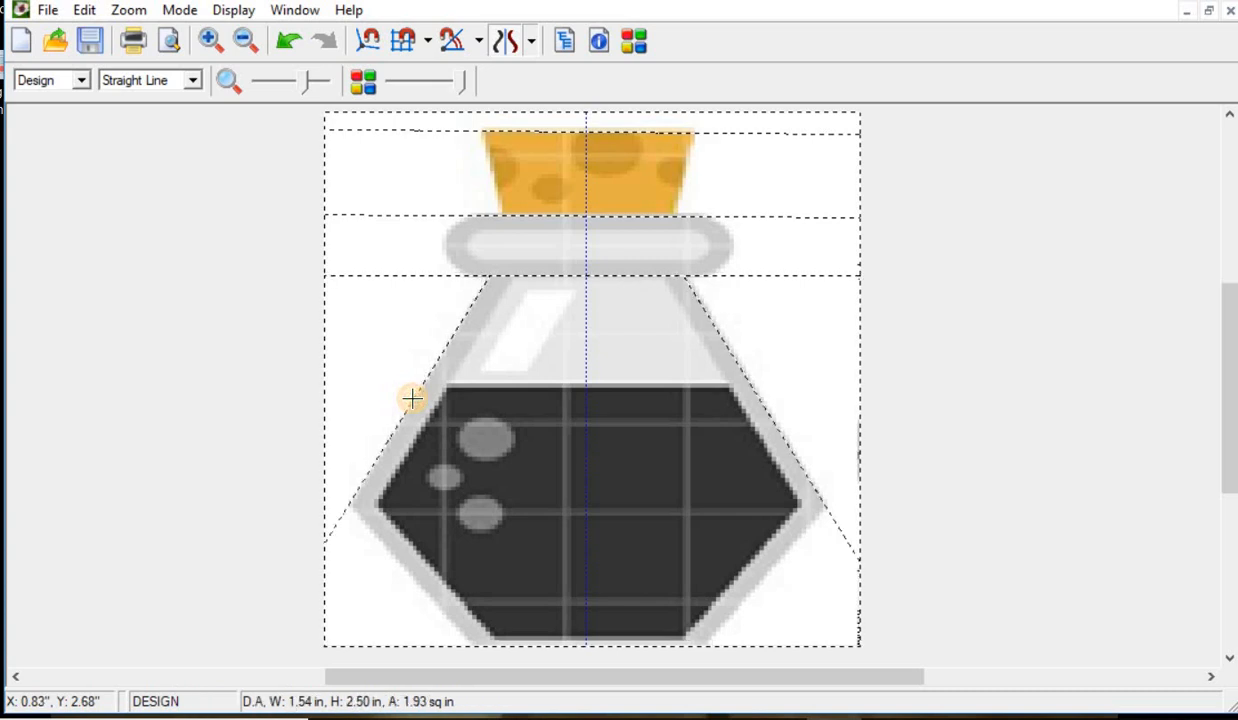
{"action": "left_click", "coordinate": [348, 508]}
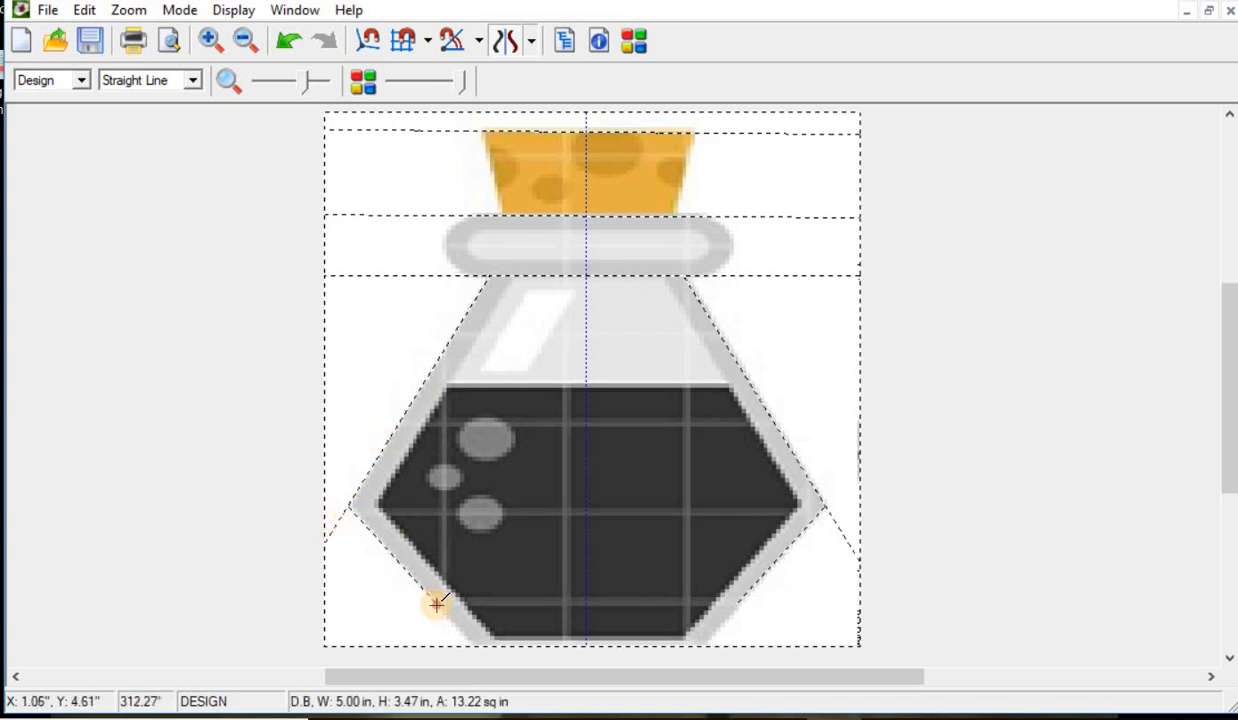
{"action": "left_click", "coordinate": [437, 604]}
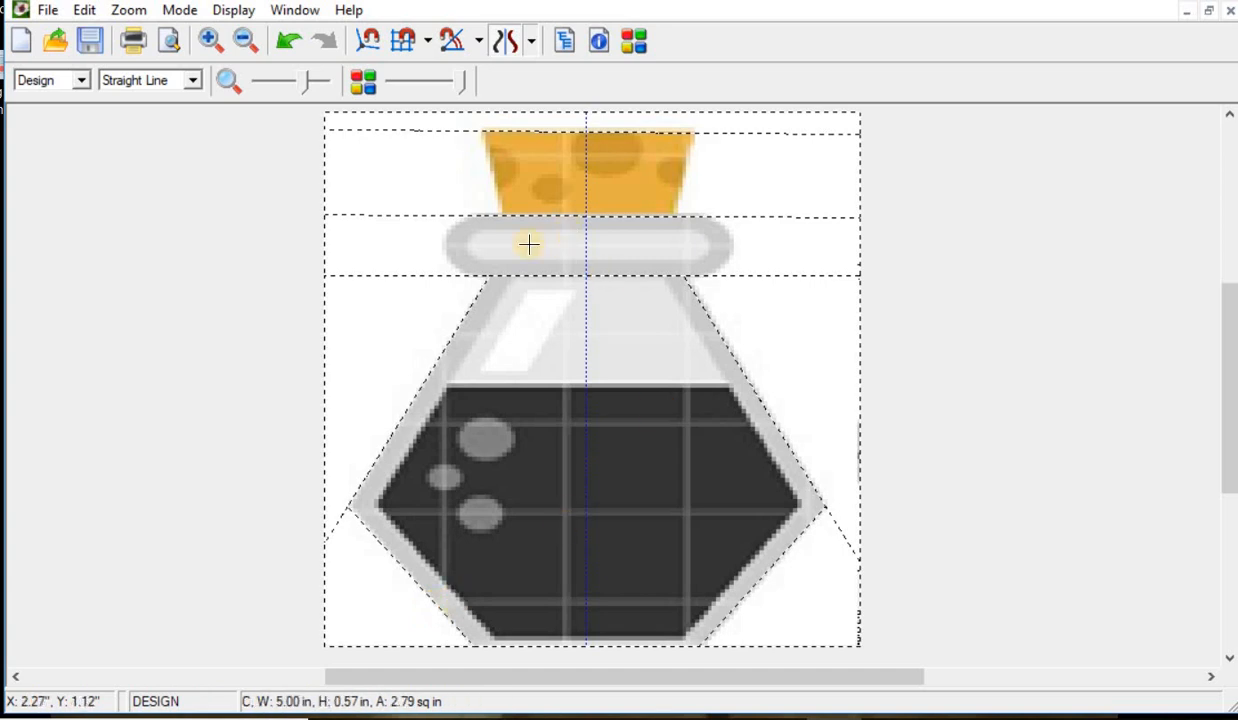
Step: Trace the bottle rim's angled corners and the cork's slanted sides with mirrored straight lines
{"action": "left_click", "coordinate": [458, 217]}
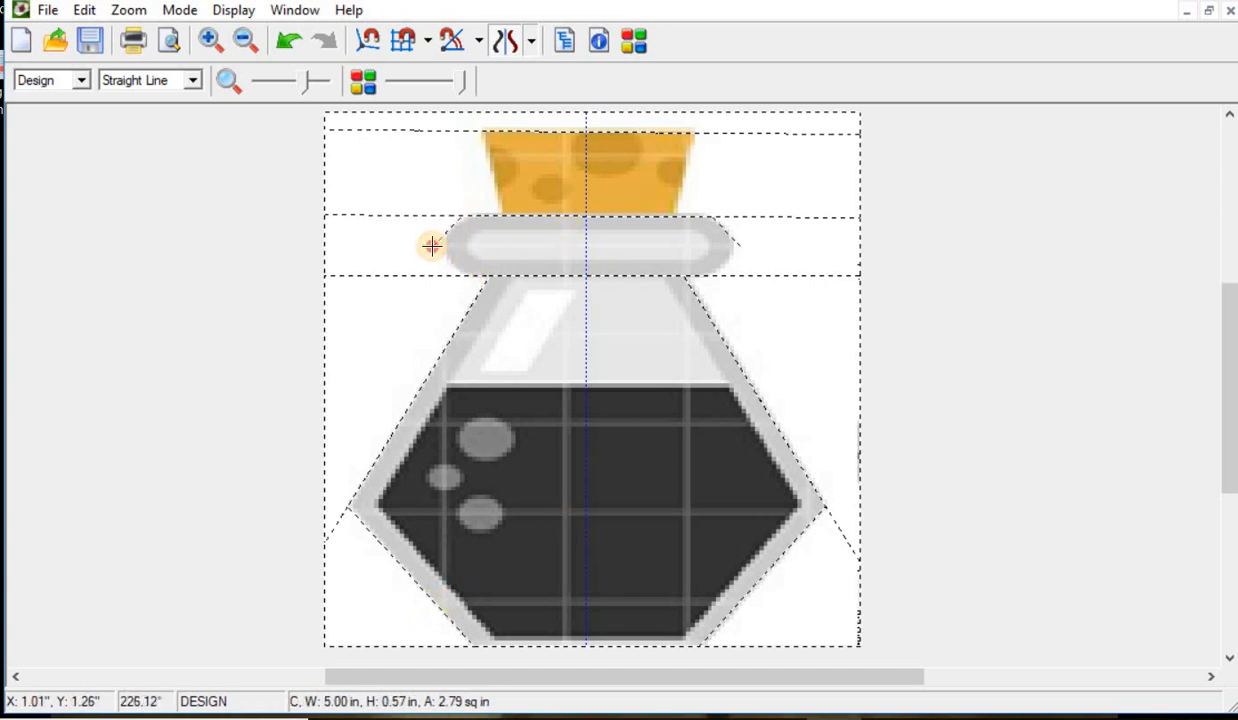
{"action": "left_click", "coordinate": [446, 251]}
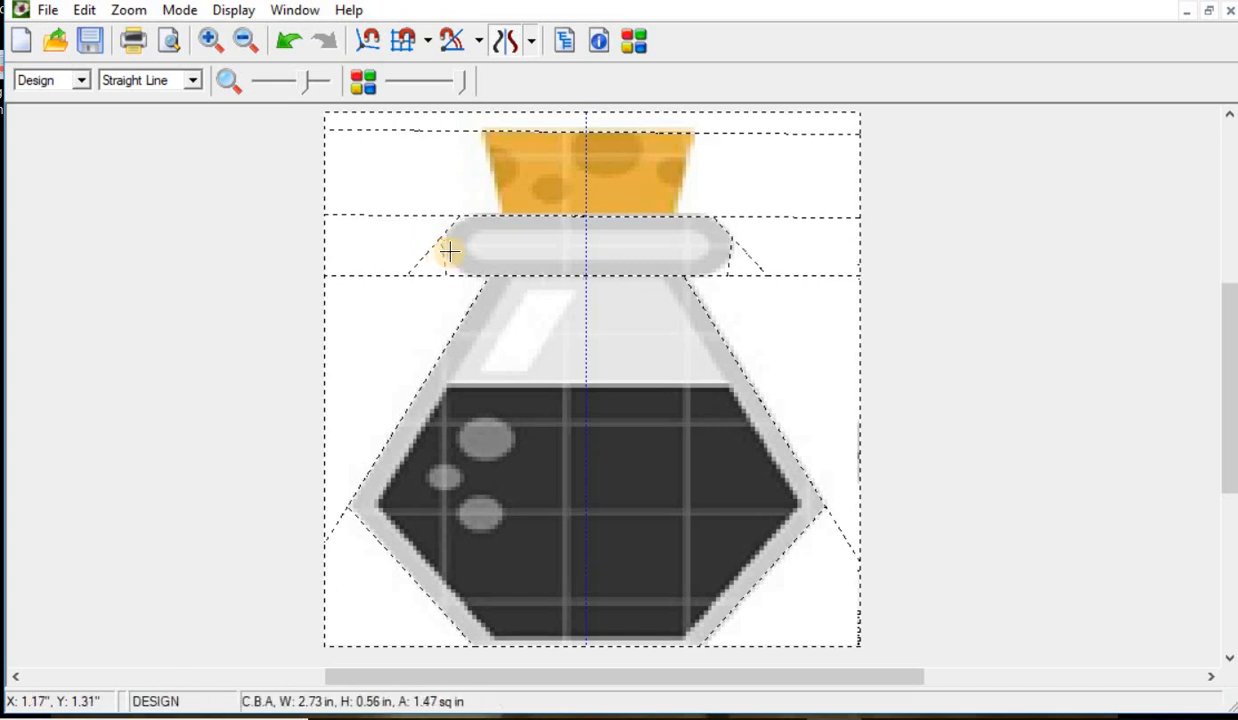
{"action": "left_click", "coordinate": [472, 272]}
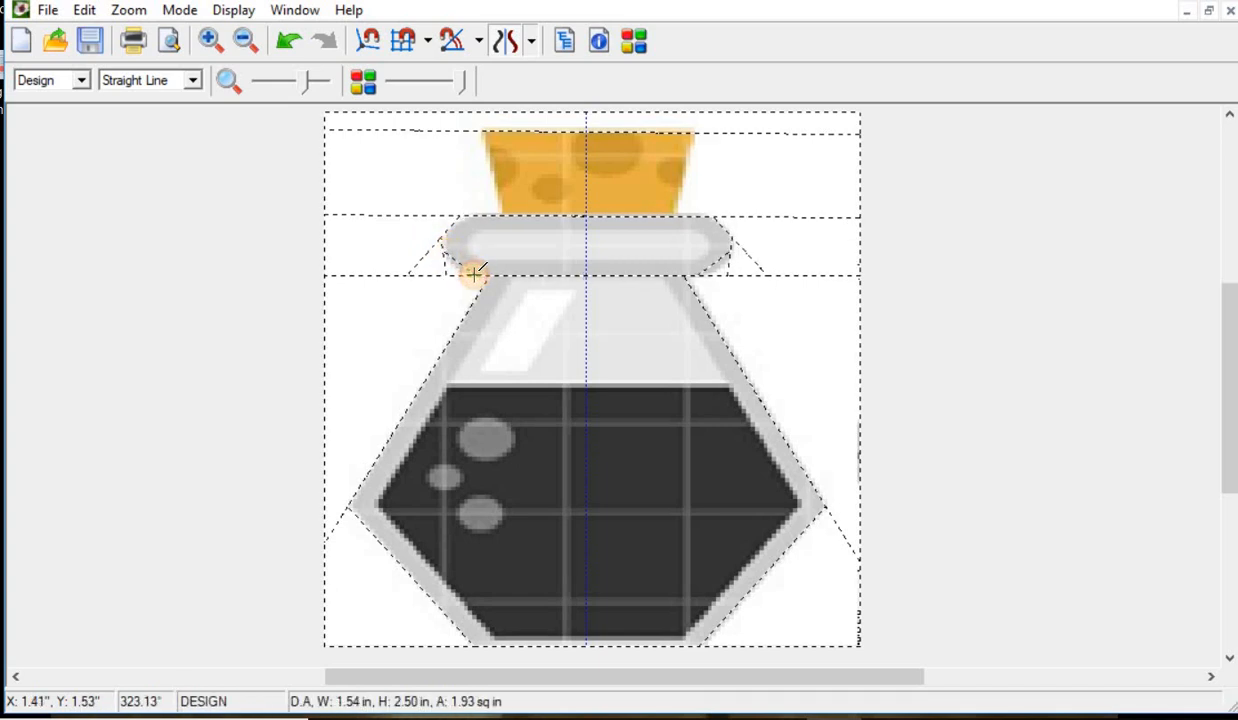
{"action": "left_click", "coordinate": [500, 207]}
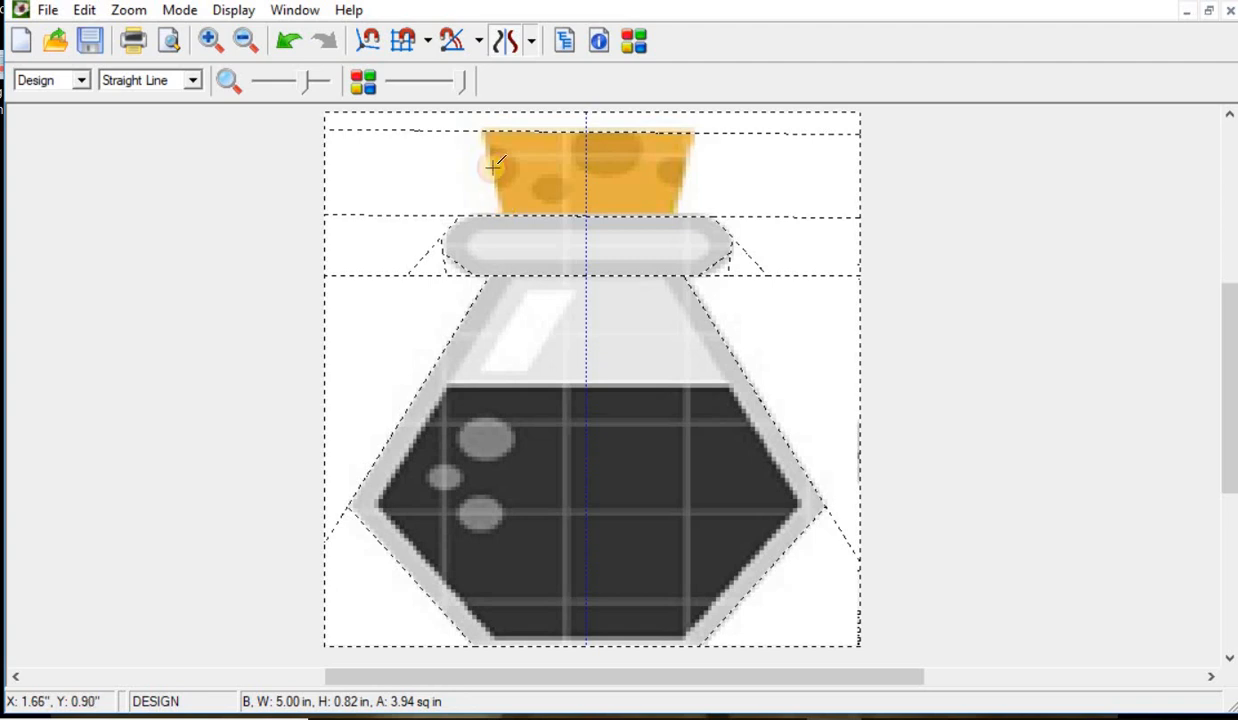
{"action": "left_click", "coordinate": [485, 138]}
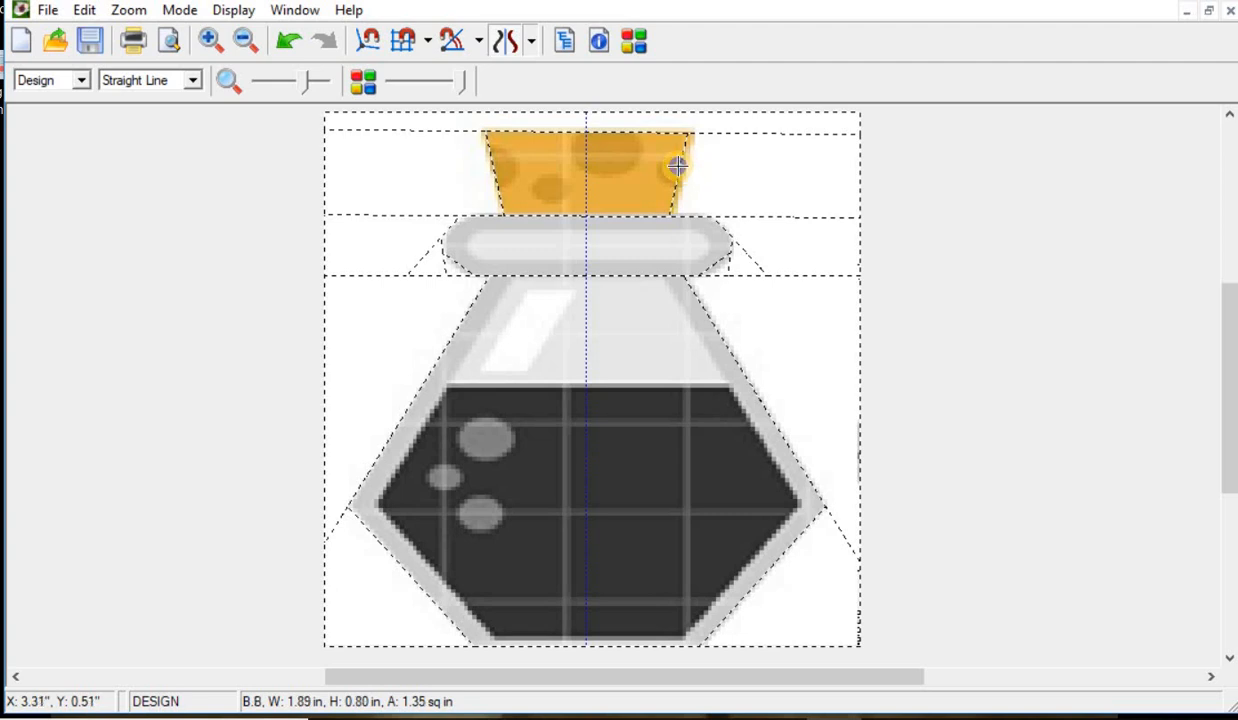
Step: Turn off symmetry, remove only the cork's right side line and redraw it slightly farther outward
{"action": "key", "text": "Delete"}
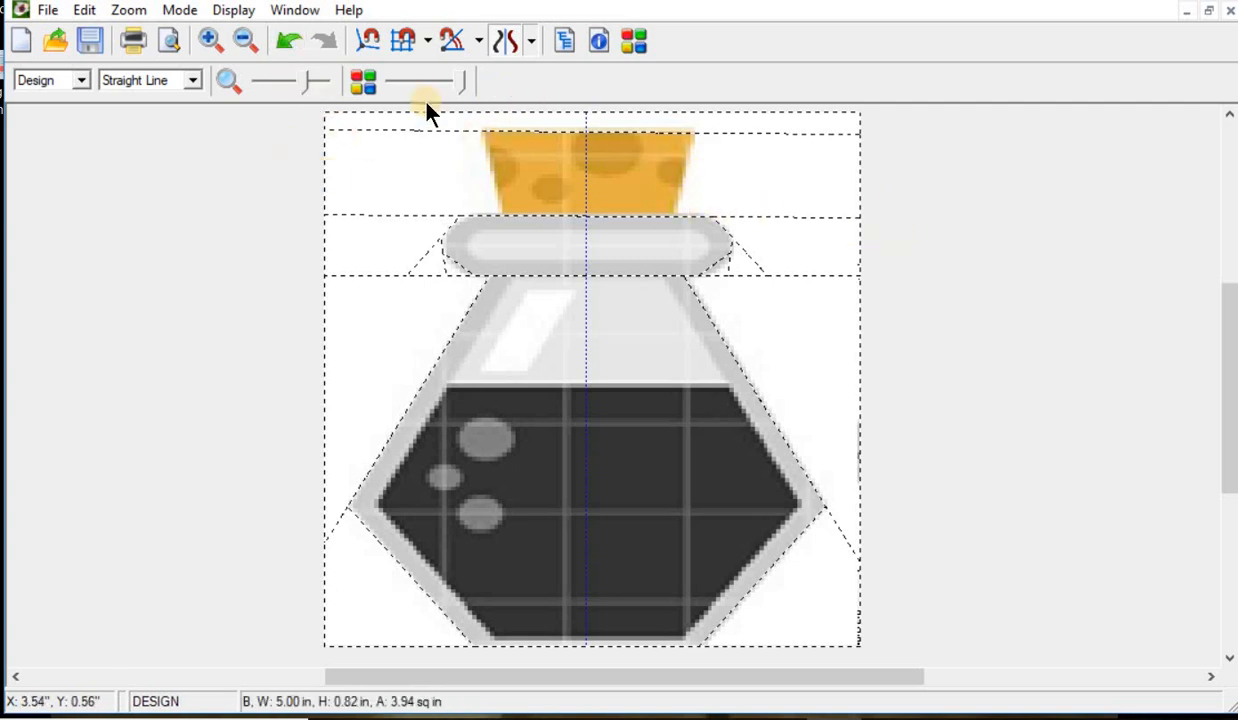
{"action": "left_click", "coordinate": [286, 40]}
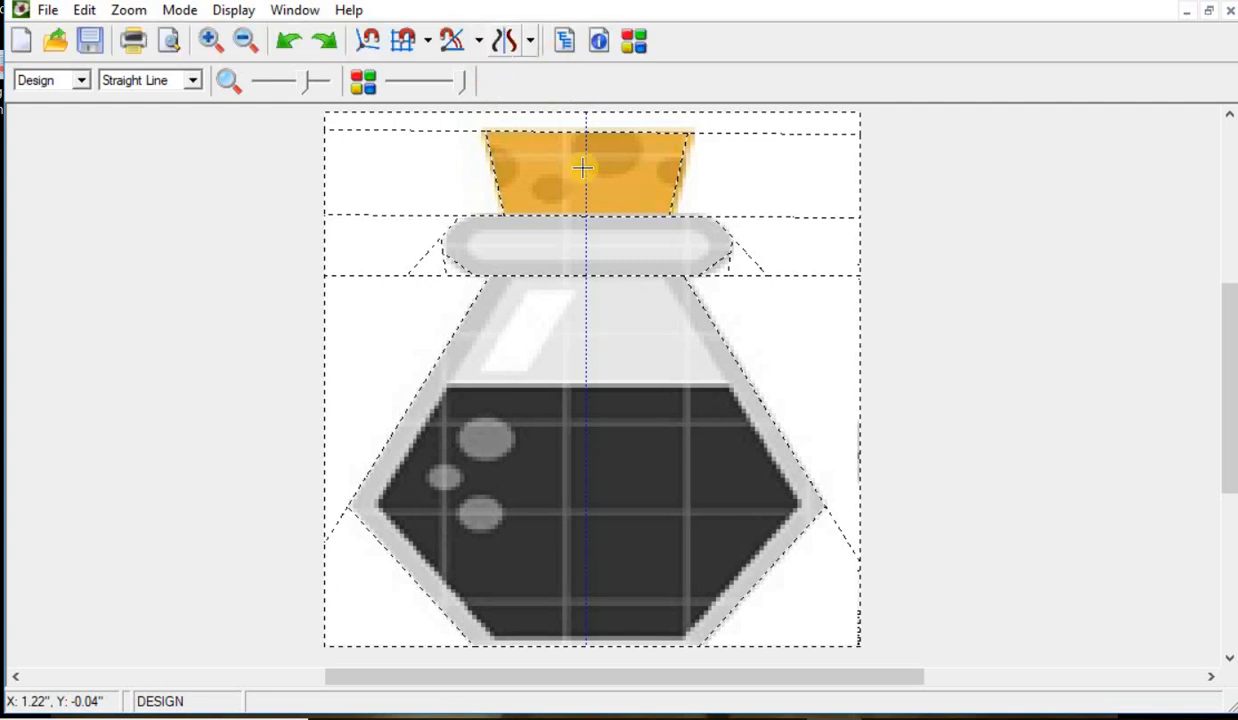
{"action": "key", "text": "ctrl+y"}
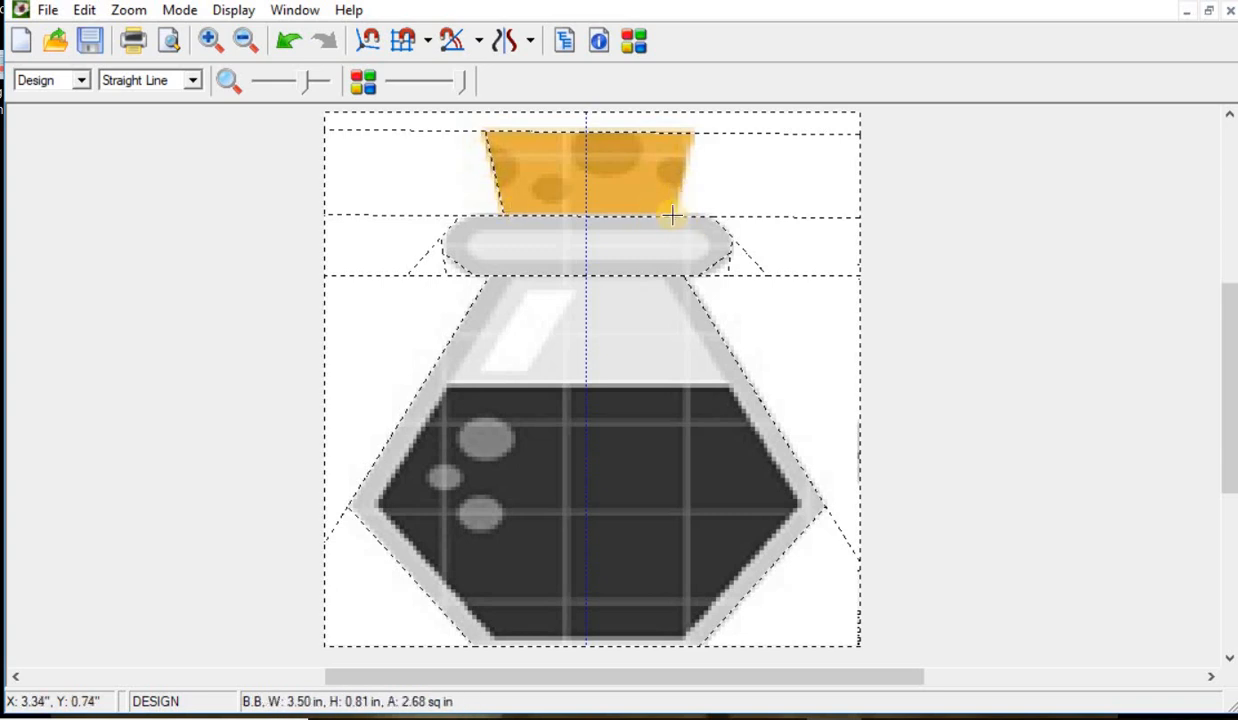
{"action": "left_click", "coordinate": [683, 212]}
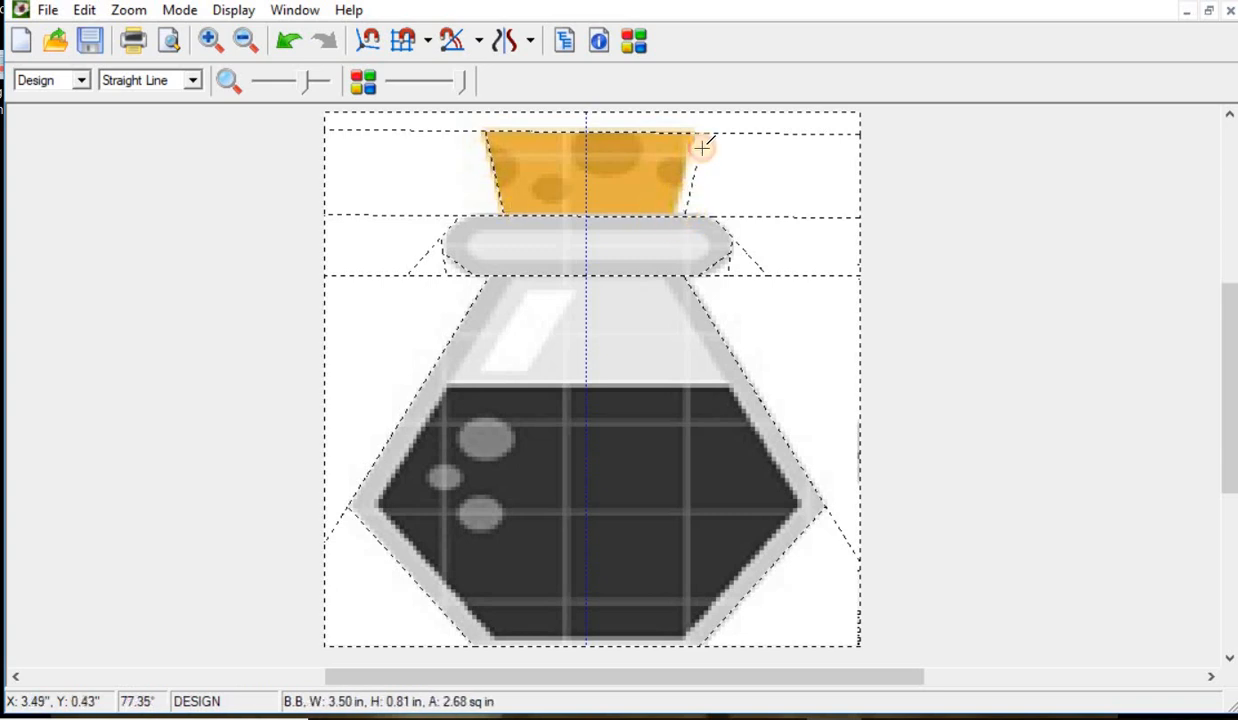
{"action": "left_click", "coordinate": [703, 135]}
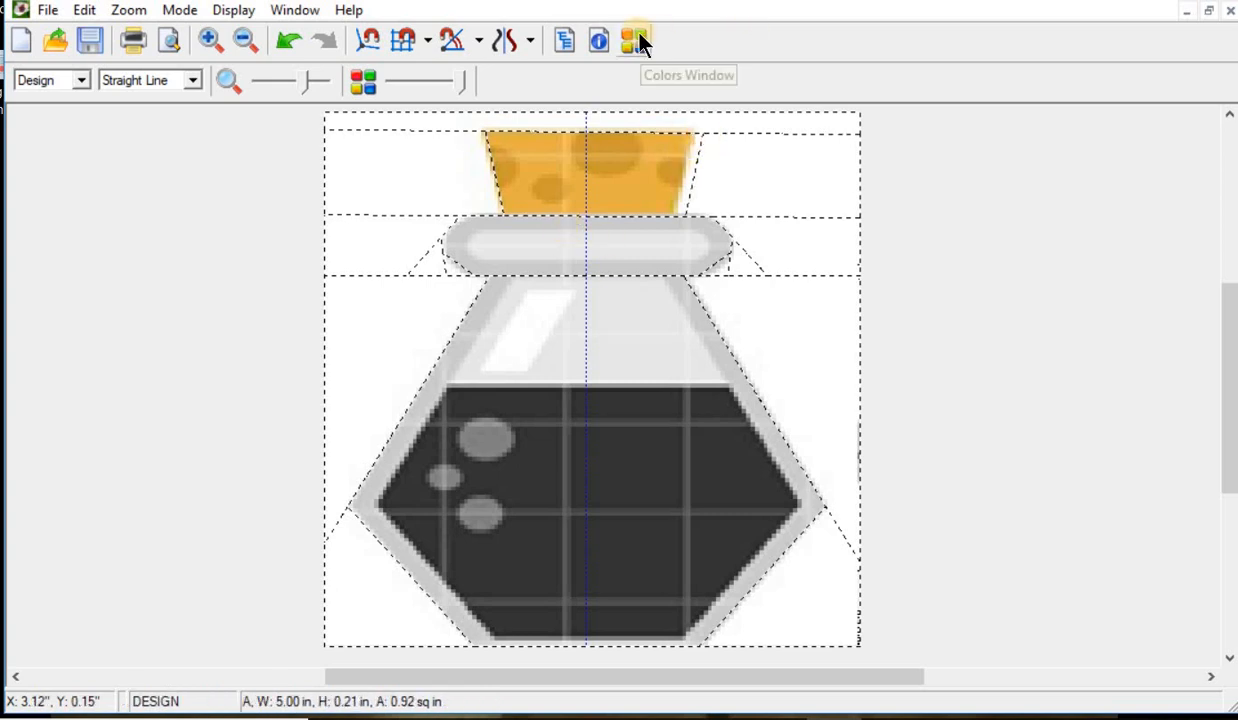
Step: Open the Colors window to show the block in coloring mode
{"action": "left_click", "coordinate": [638, 42]}
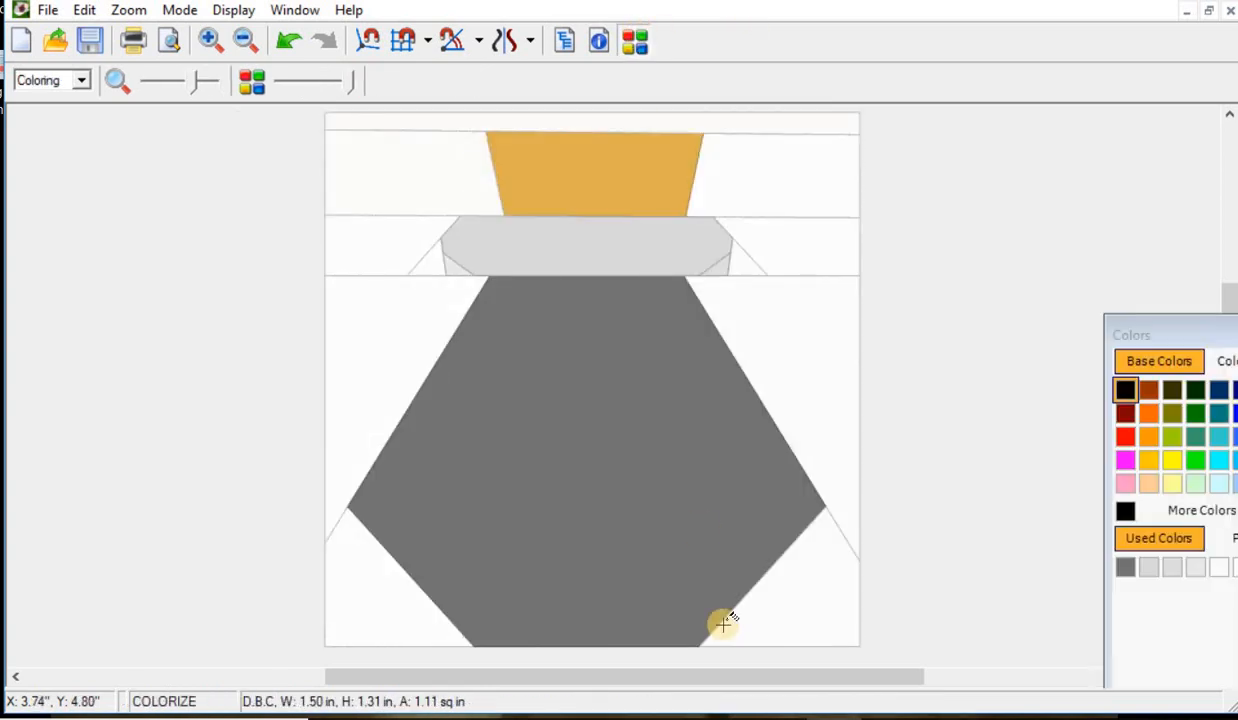
Step: Turn symmetry on and fill the mirrored background patches around the bottle body, rim and cork with bright green
{"action": "left_click_drag", "start_coordinate": [1182, 322], "coordinate": [969, 178]}
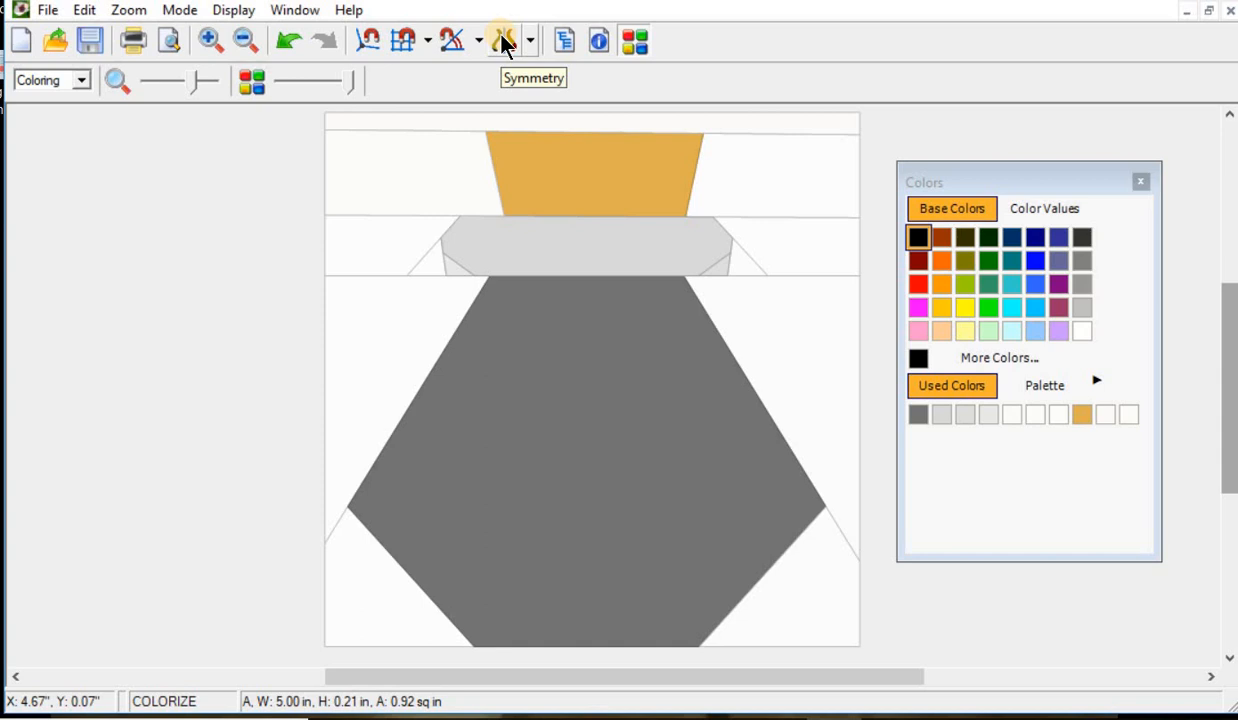
{"action": "left_click", "coordinate": [503, 43]}
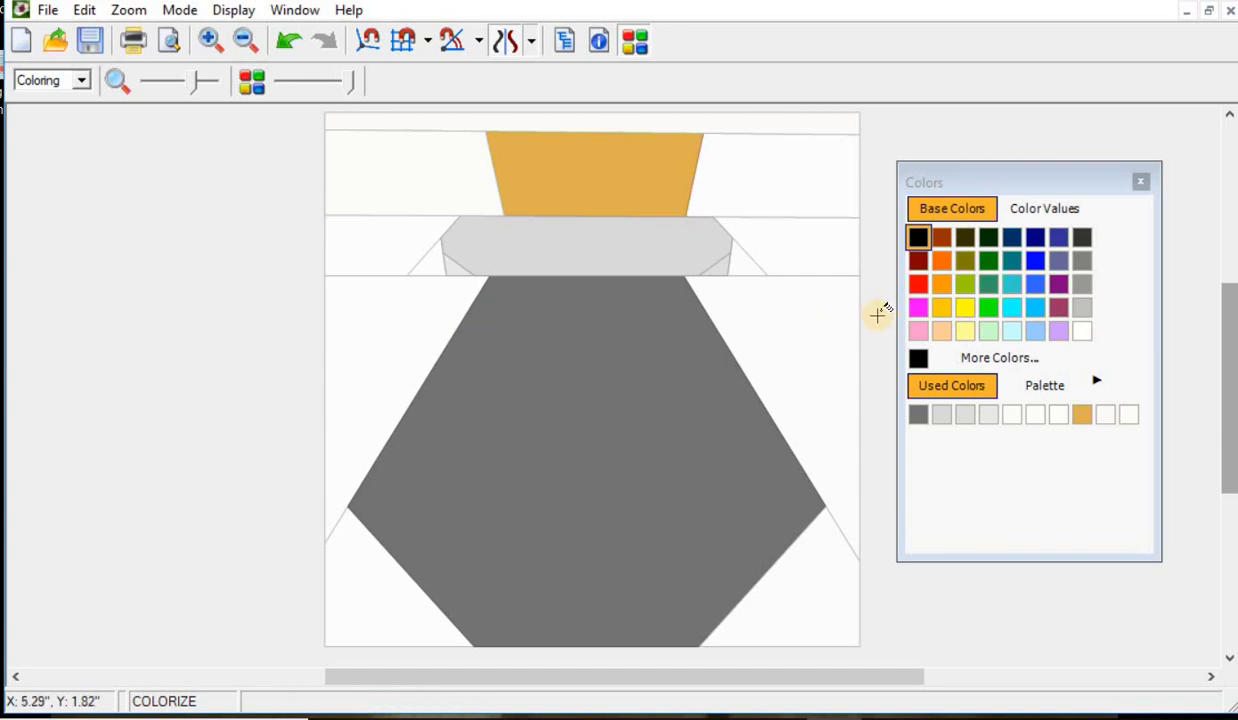
{"action": "left_click", "coordinate": [988, 308]}
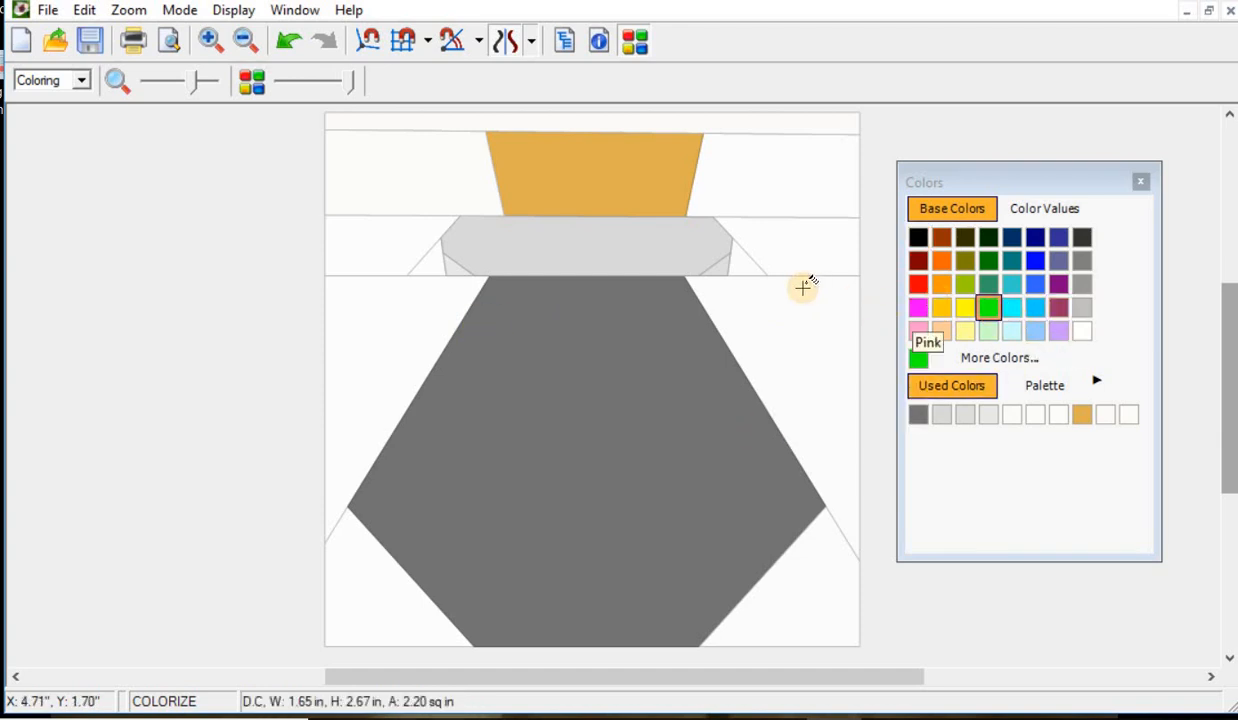
{"action": "left_click", "coordinate": [802, 290]}
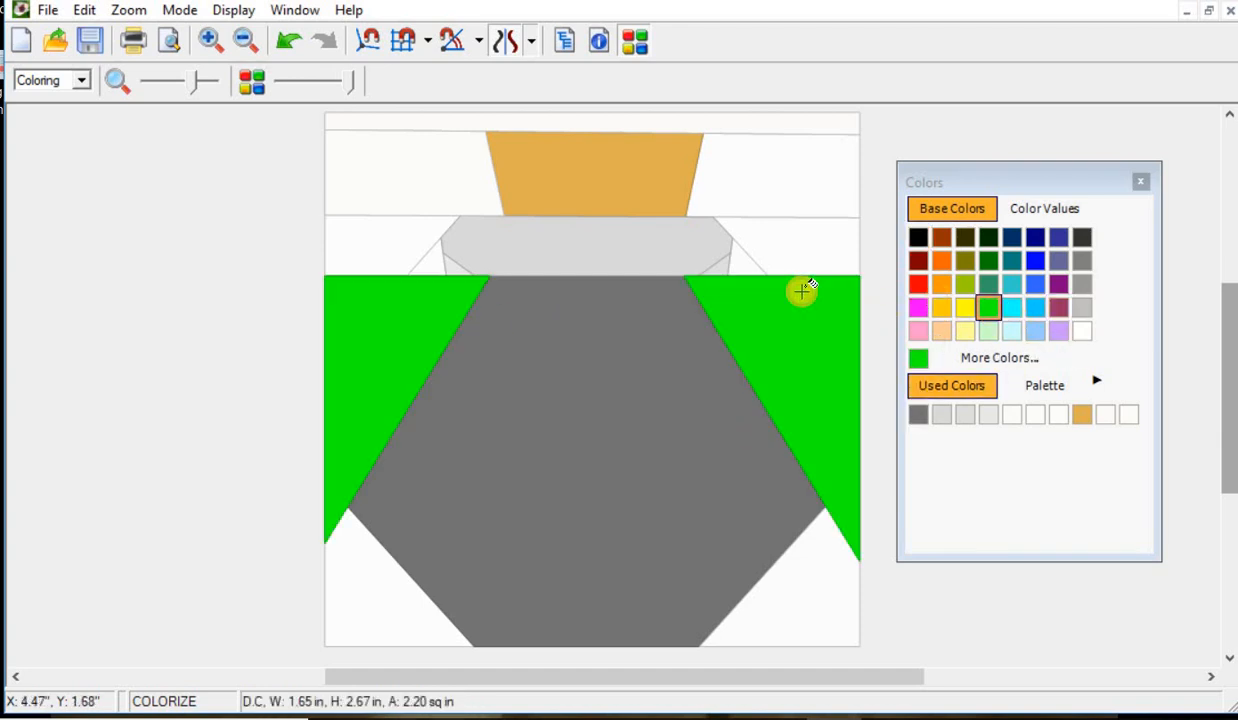
{"action": "left_click", "coordinate": [789, 565]}
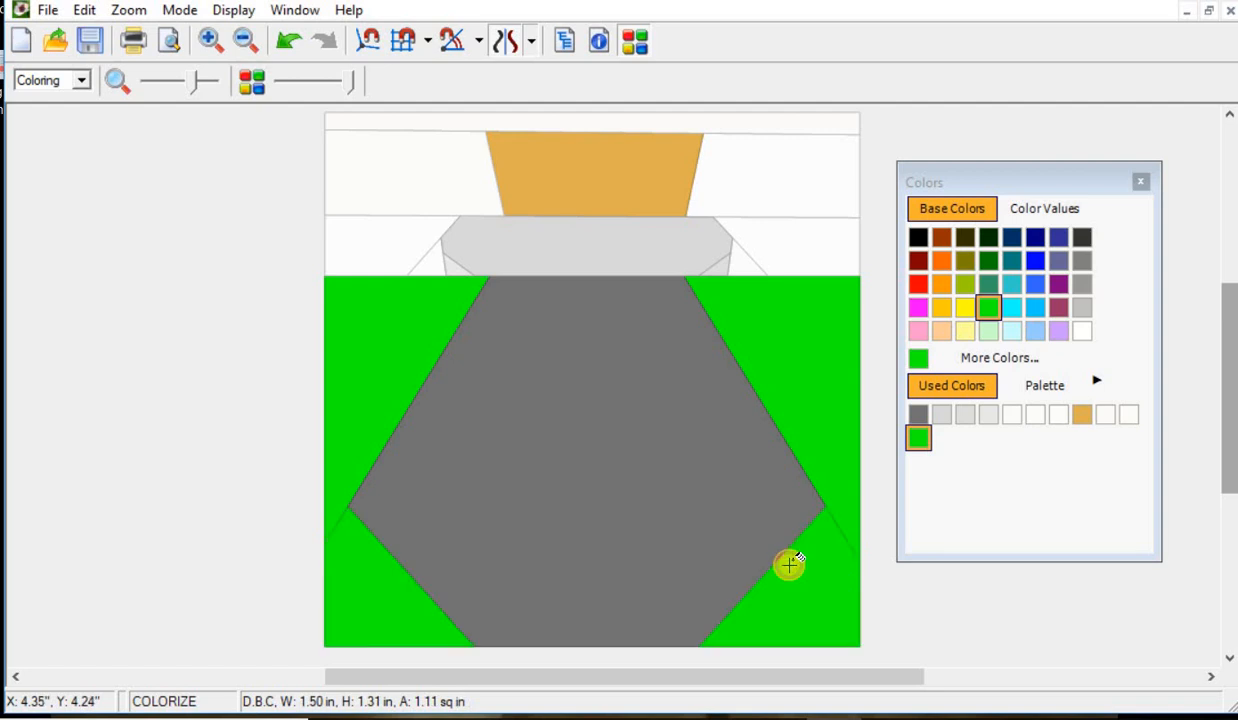
{"action": "left_click", "coordinate": [741, 262]}
{"action": "left_click", "coordinate": [810, 232]}
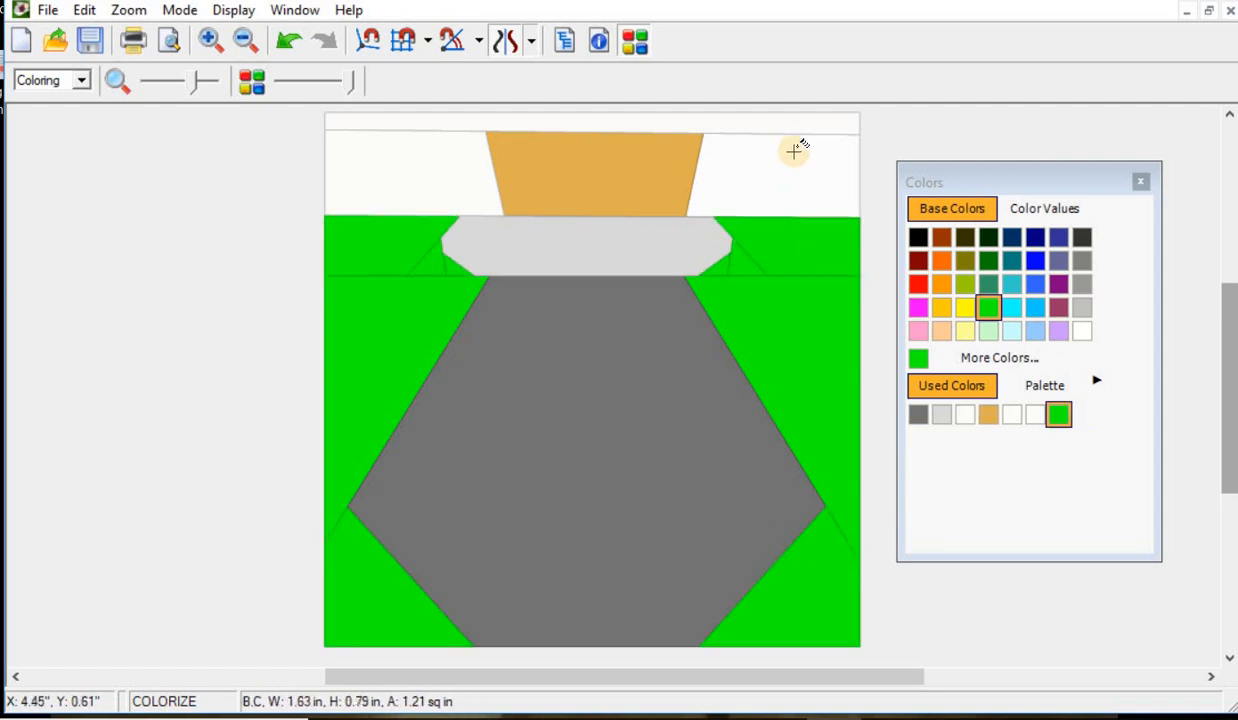
{"action": "left_click", "coordinate": [794, 150]}
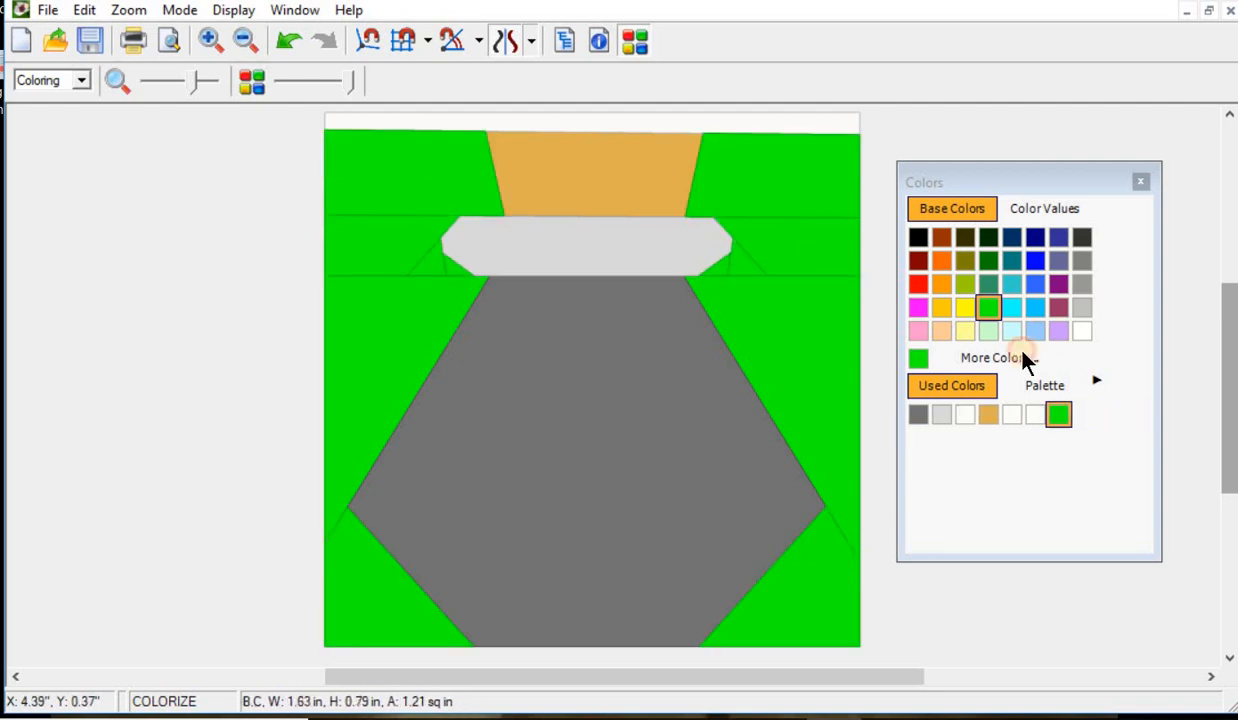
Step: Fill the bottle body and the bottle rim with light gray
{"action": "left_click", "coordinate": [1083, 308]}
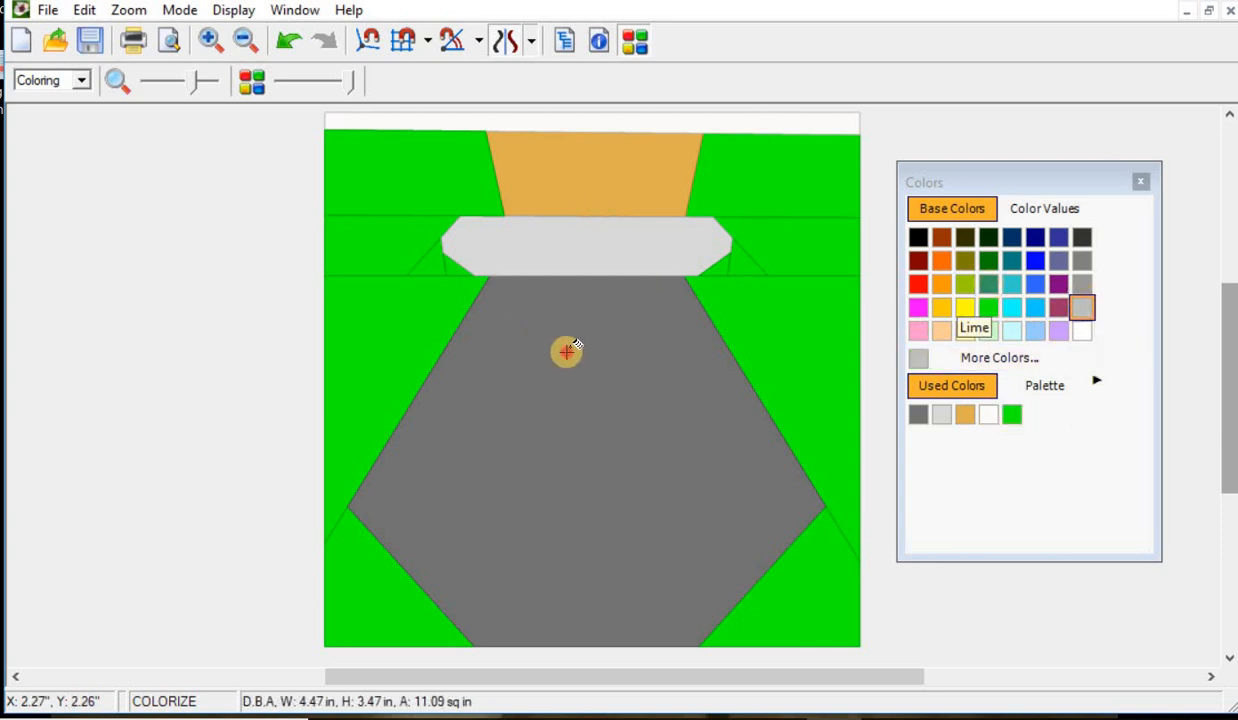
{"action": "left_click", "coordinate": [566, 351]}
{"action": "left_click", "coordinate": [588, 246]}
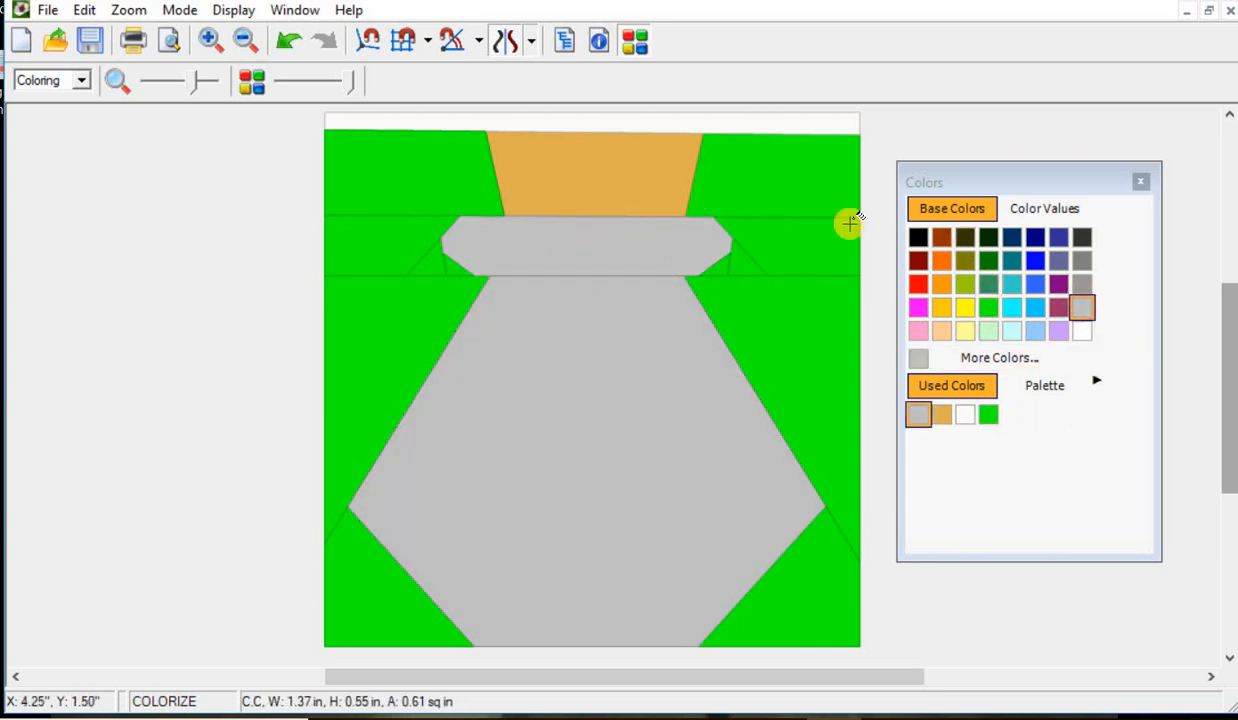
Step: Fill the bottle body with bright blue, undoing the stray blue fill of the side background patches
{"action": "left_click", "coordinate": [1035, 260]}
{"action": "left_click", "coordinate": [742, 323]}
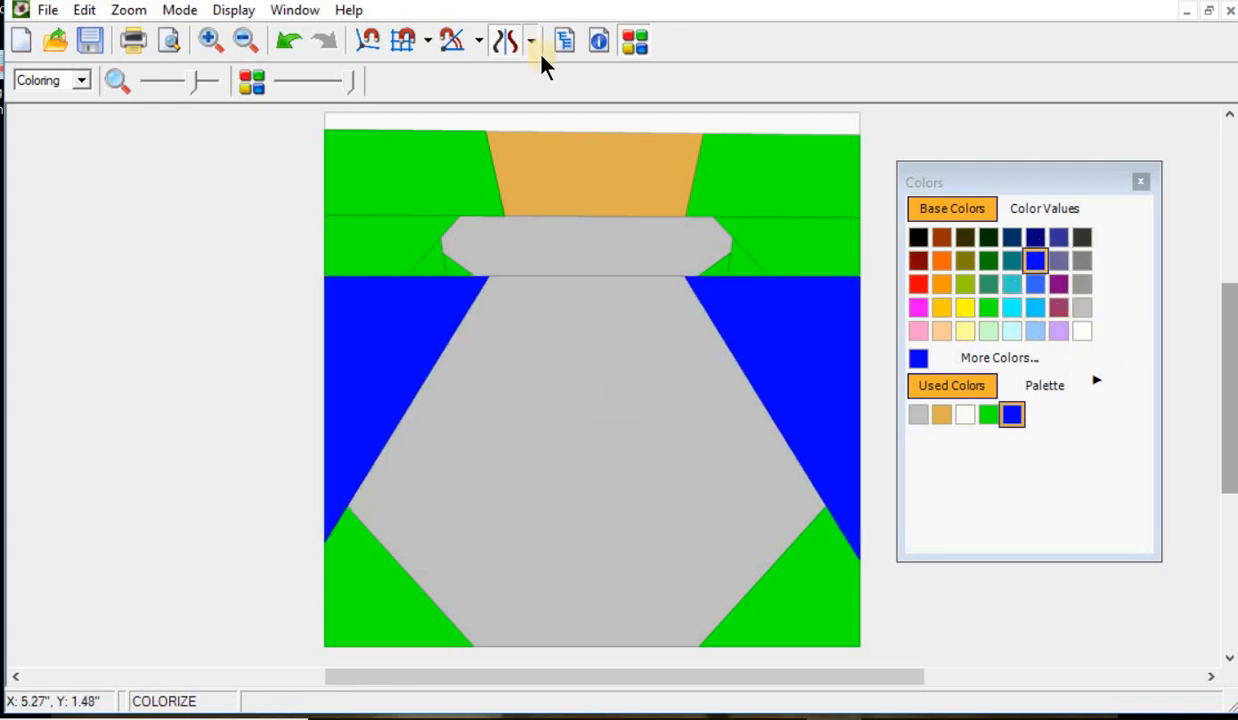
{"action": "left_click", "coordinate": [288, 40]}
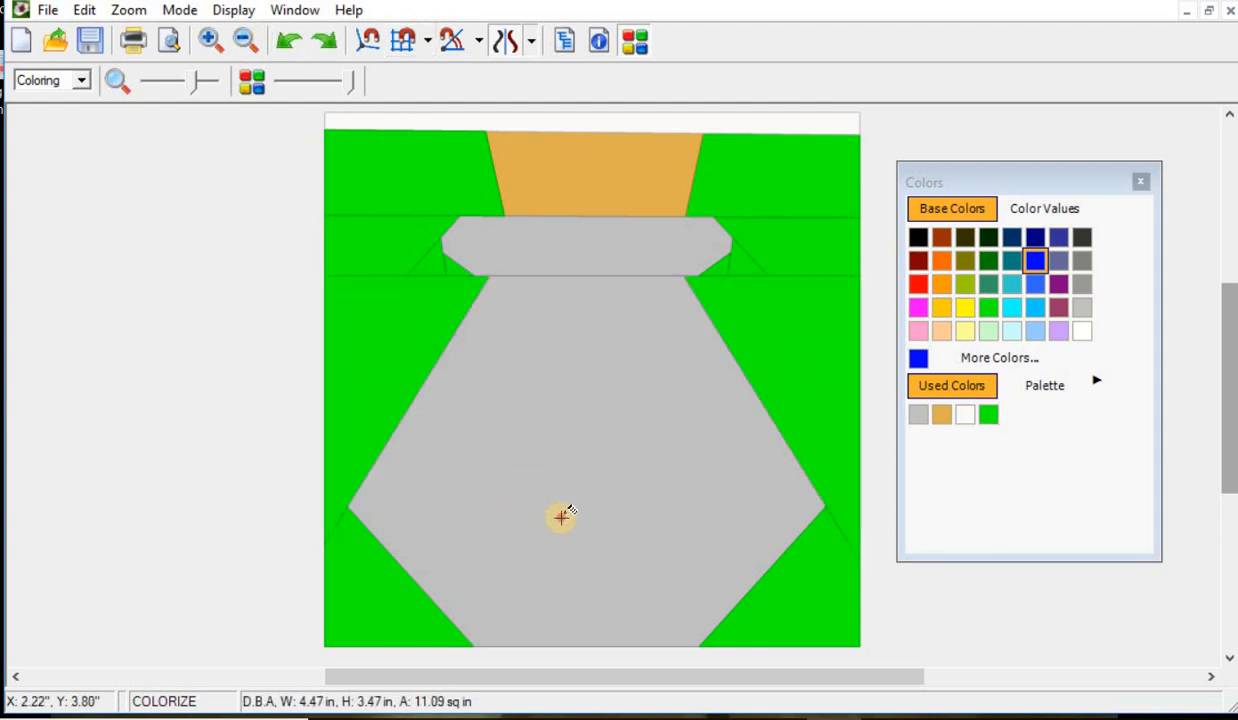
{"action": "left_click", "coordinate": [561, 516]}
Step: Close the Colors window to return to design mode and set symmetry to None
{"action": "left_click", "coordinate": [1140, 182]}
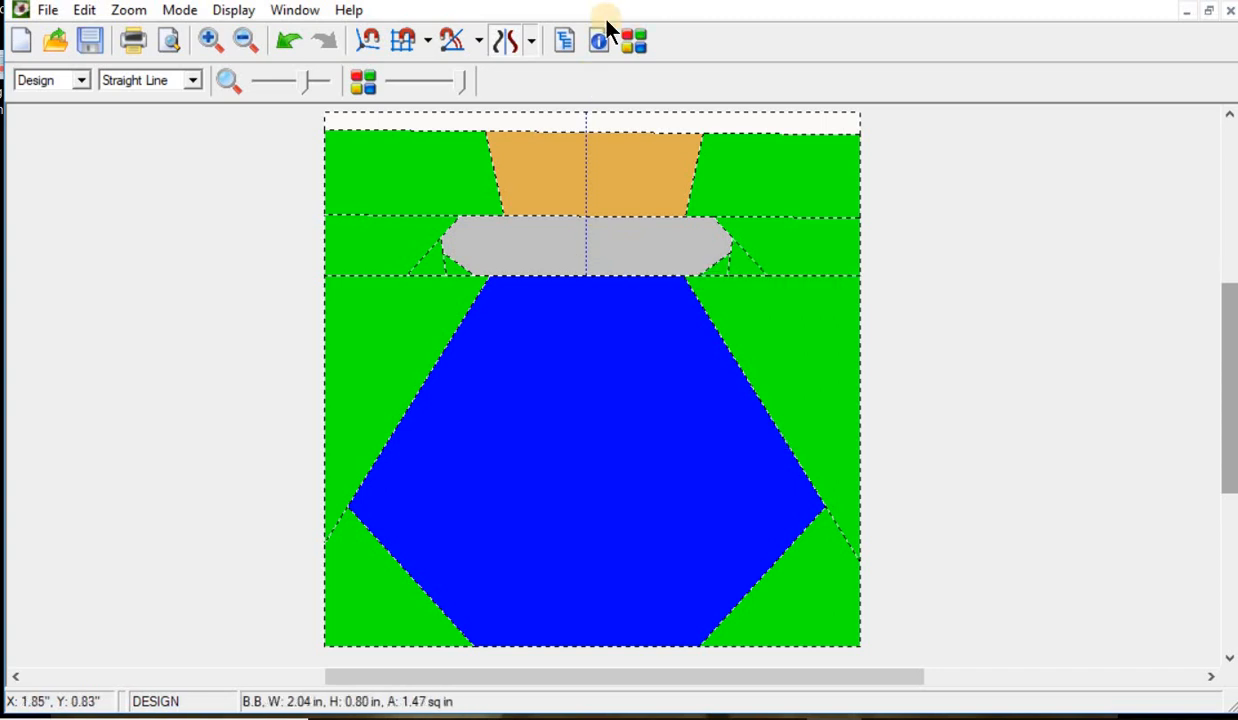
{"action": "left_click", "coordinate": [534, 43]}
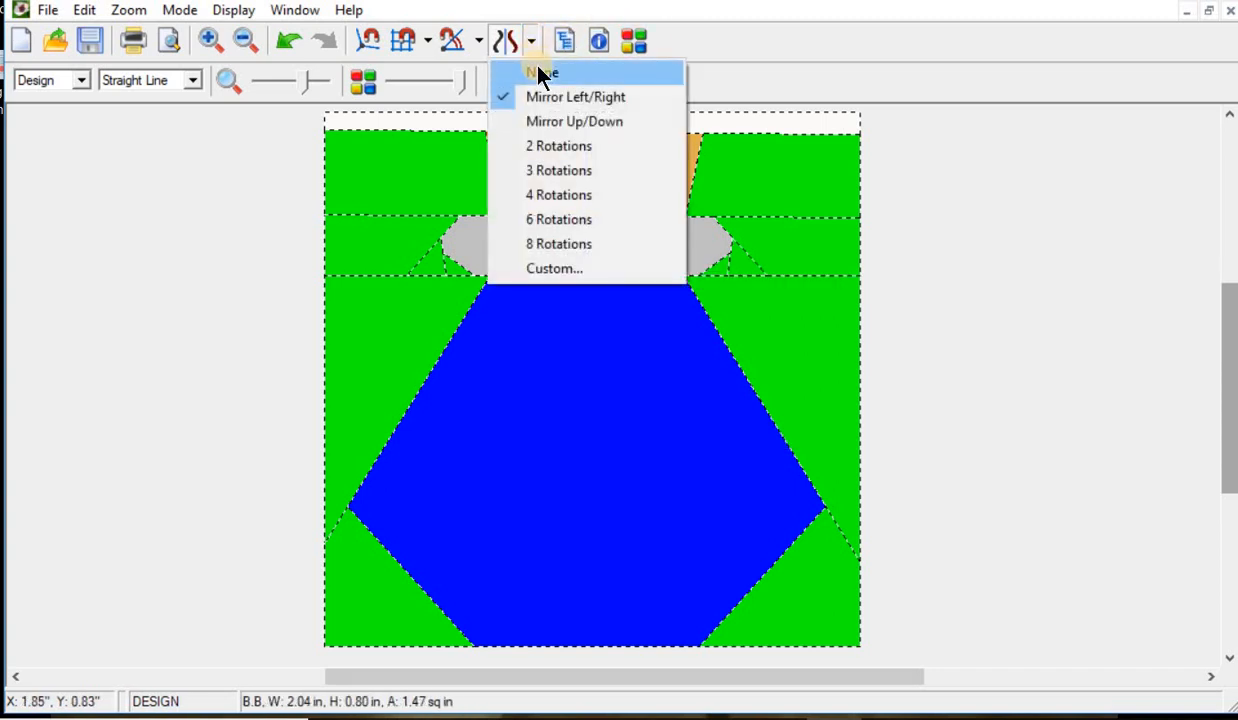
{"action": "left_click", "coordinate": [543, 70]}
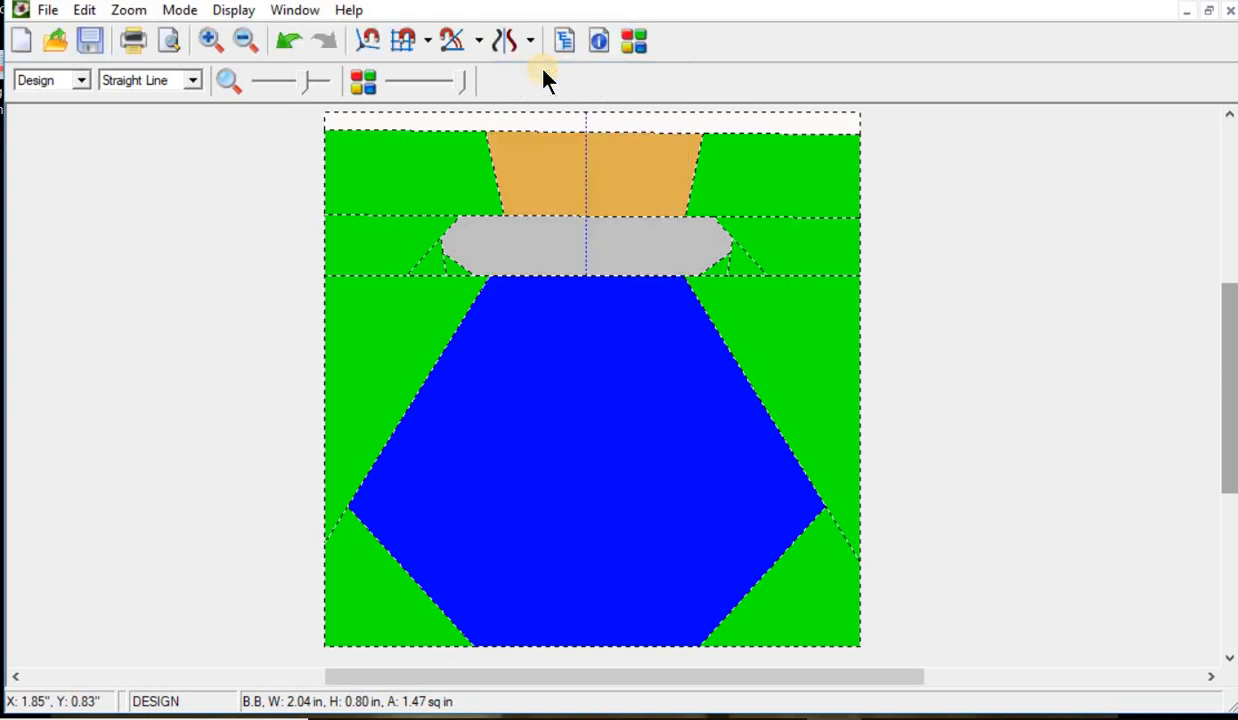
Step: Fill the strip above the cork with the background's bright green and return to design mode
{"action": "scroll", "coordinate": [520, 110], "scroll_direction": "up", "scroll_amount": 1}
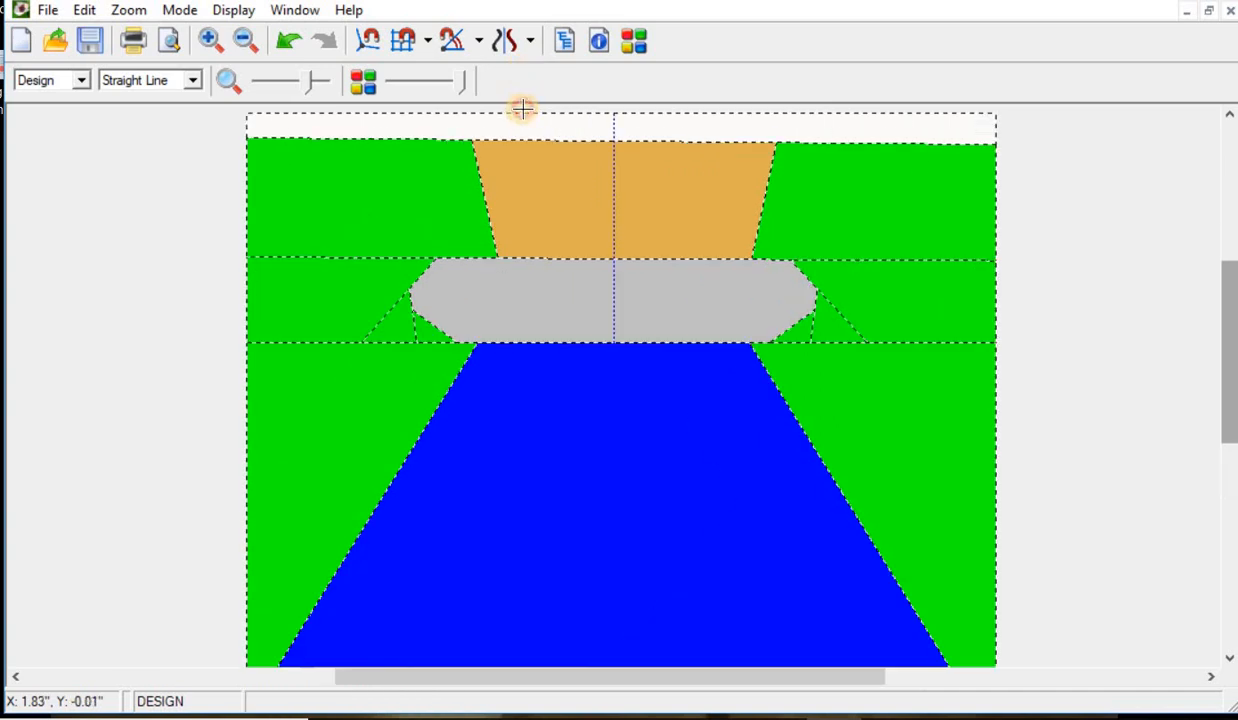
{"action": "left_click", "coordinate": [631, 50]}
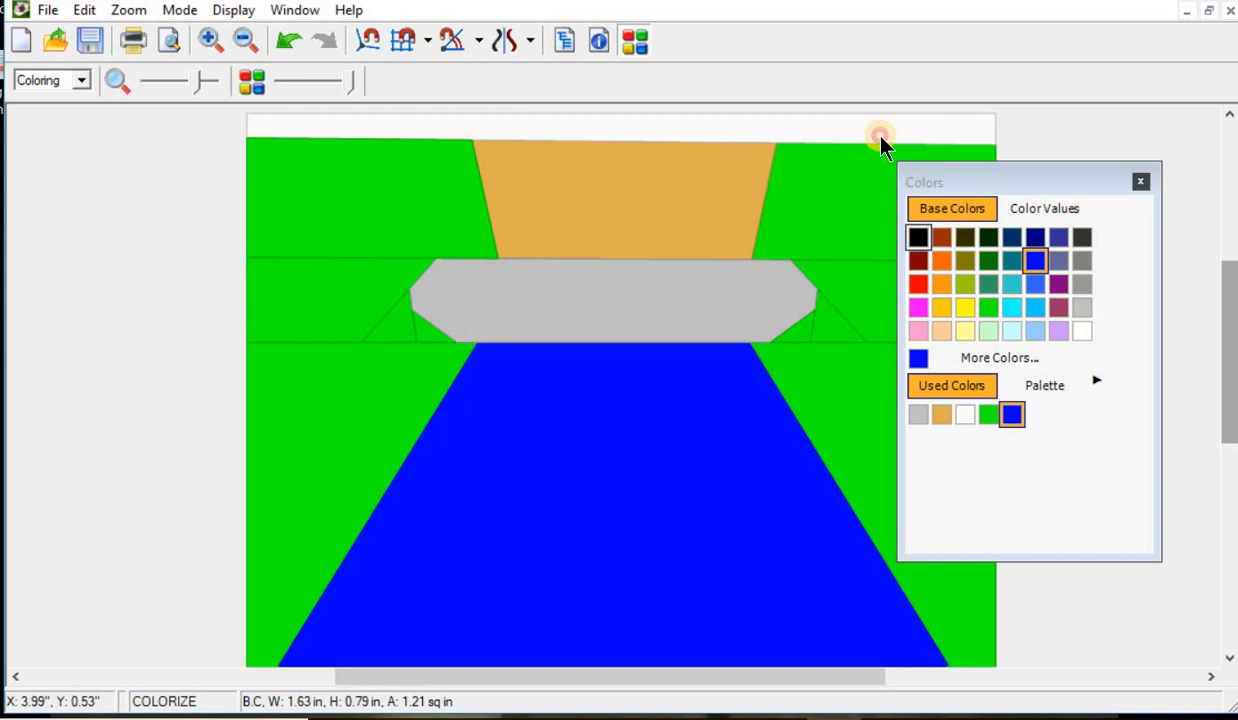
{"action": "left_click", "coordinate": [987, 415]}
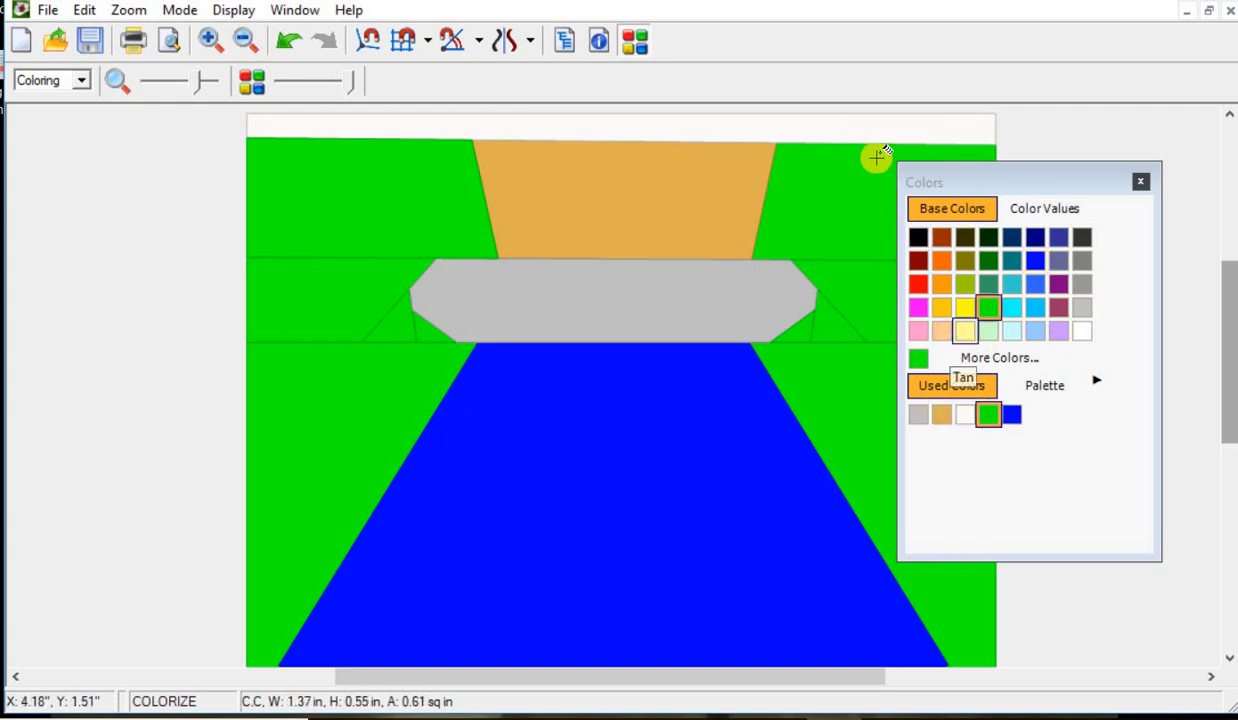
{"action": "left_click", "coordinate": [840, 127]}
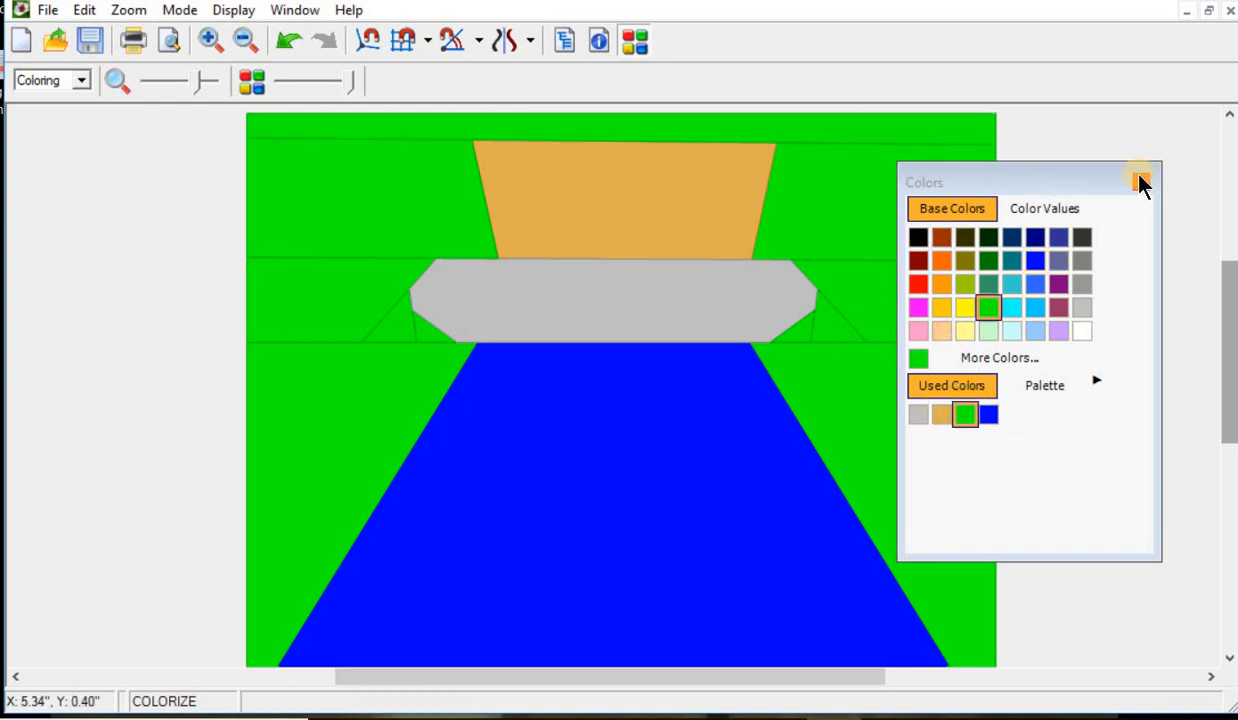
{"action": "left_click", "coordinate": [1141, 181]}
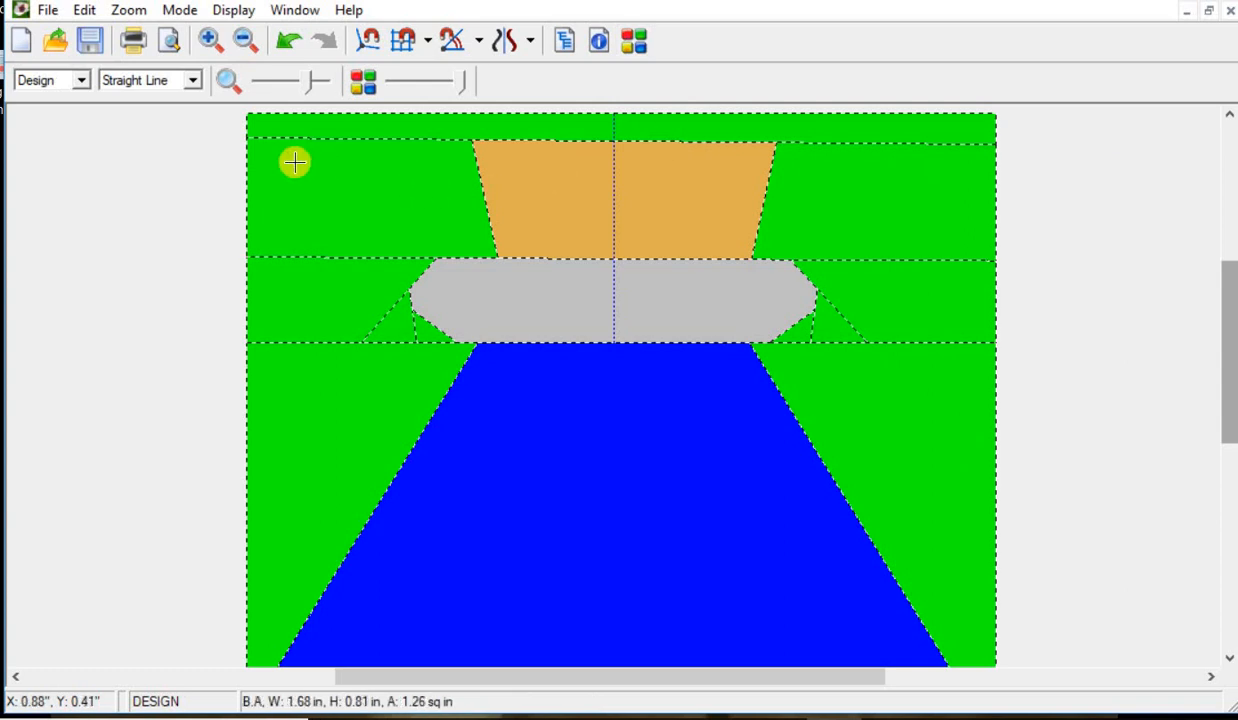